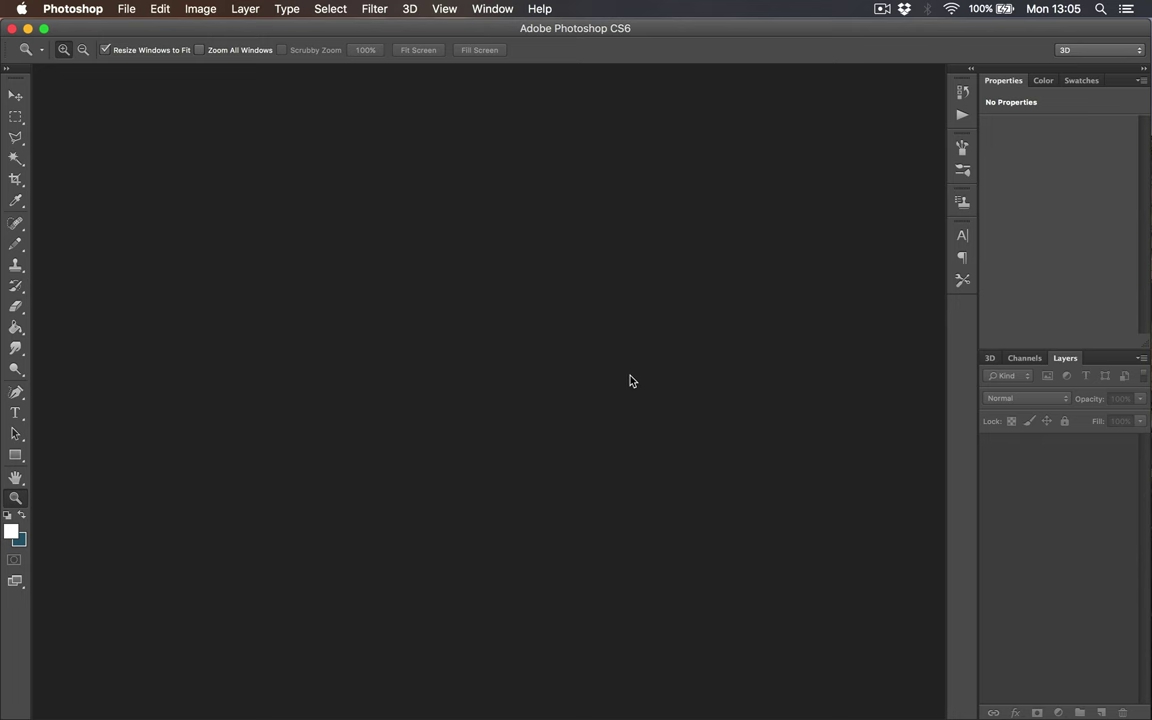
- Open HouseInterior.jpg from Photoshop's Sample Image folder
left_click(127, 10)
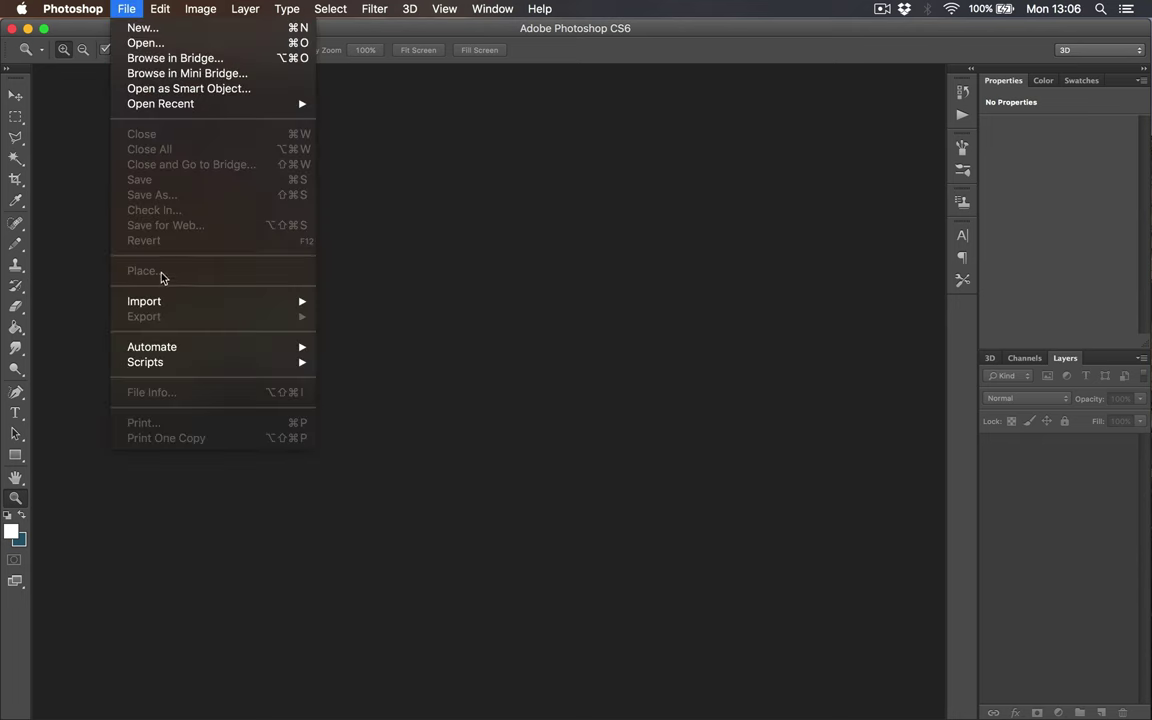
left_click(153, 44)
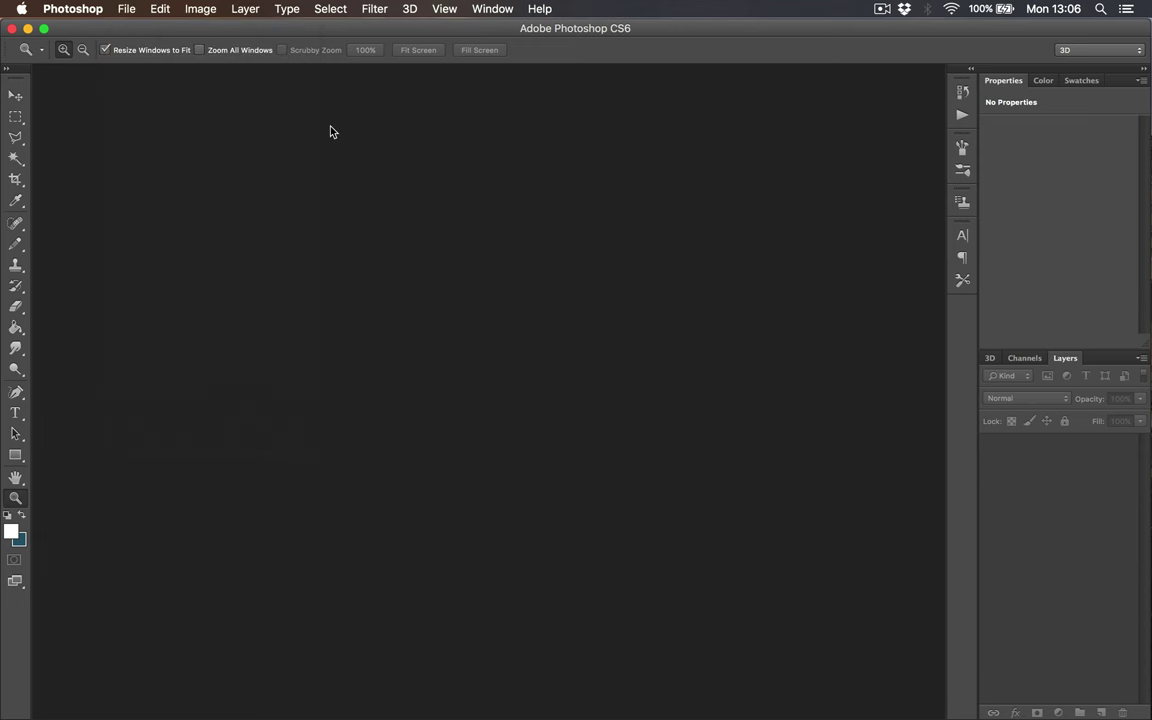
left_click(358, 155)
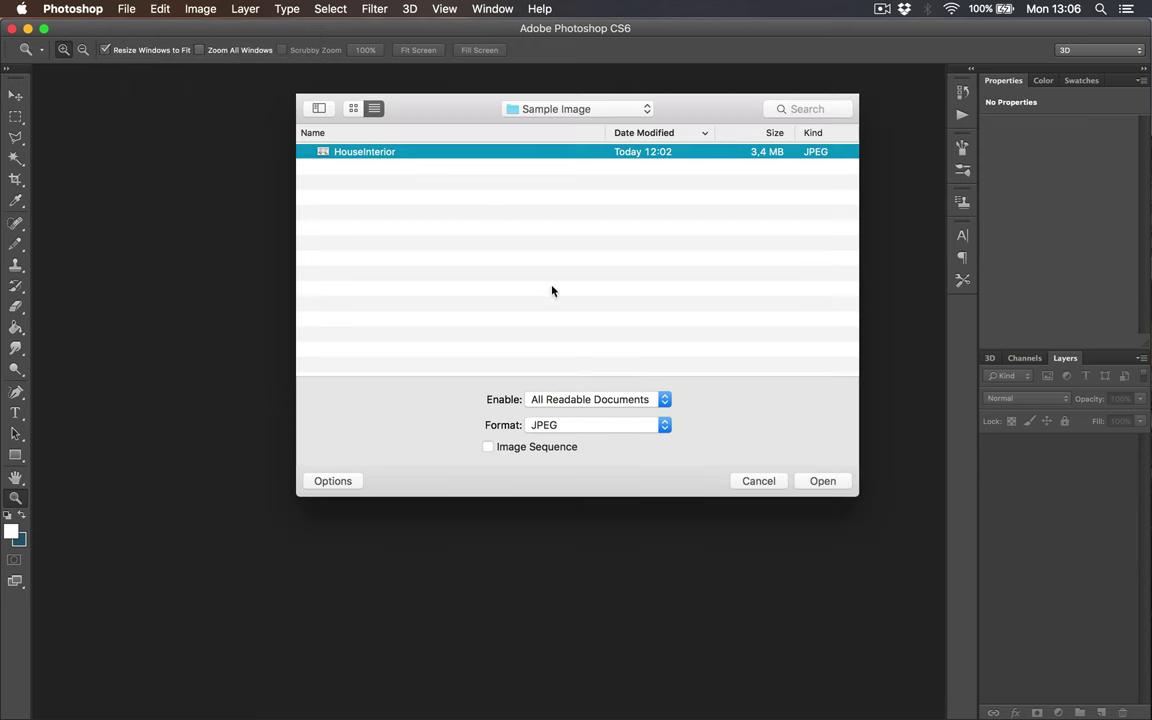
left_click(826, 481)
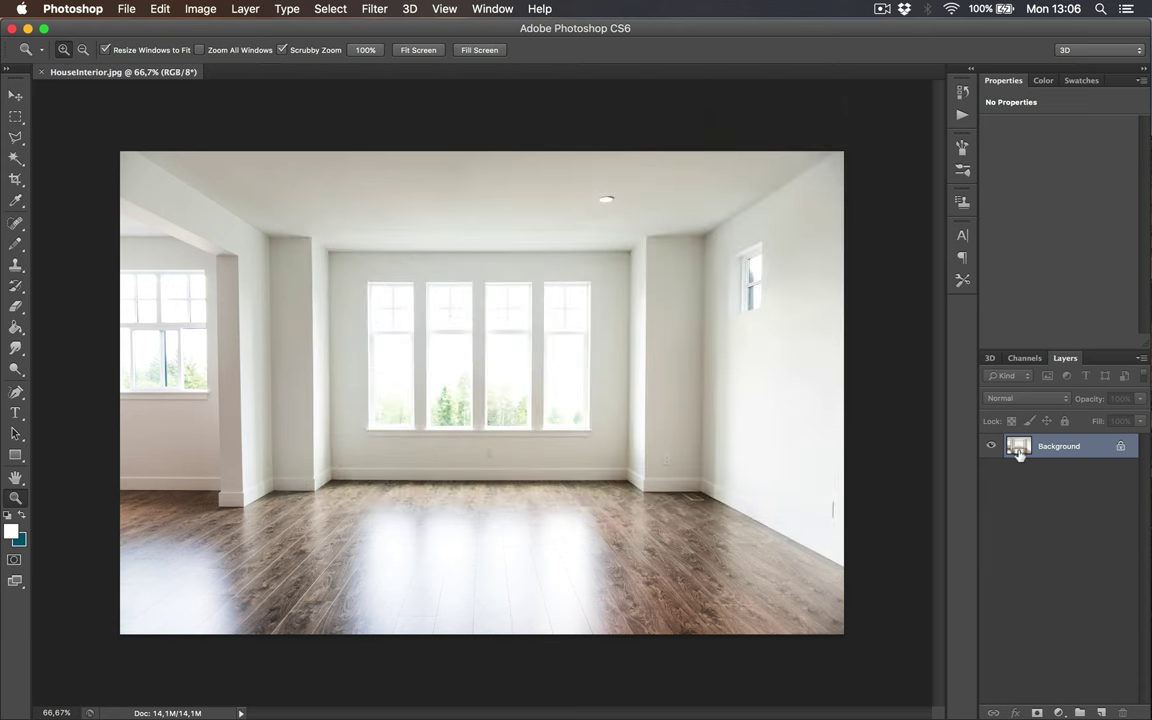
- Duplicate the Background layer with Cmd+J and rename the copy 'Interier'
key("super+j")
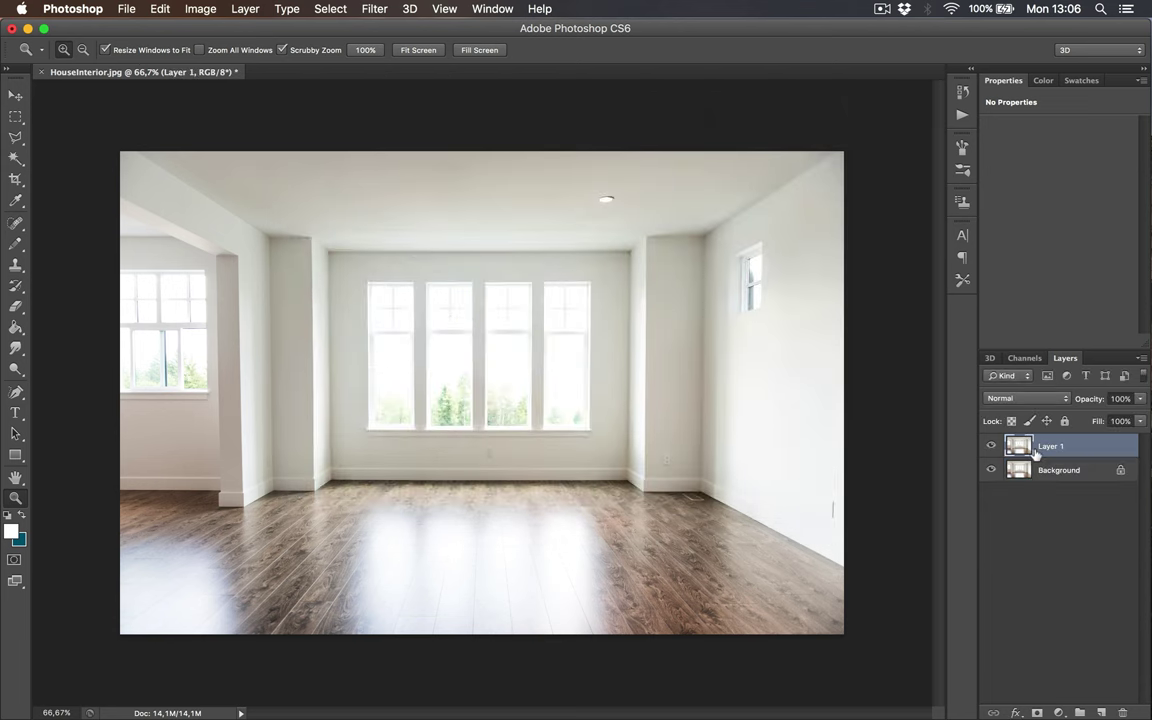
double_click(1050, 445)
key("BackSpace")
key("Return")
- Outline the right wall with the Polygonal Lasso, from the baseboard corner to the ceiling corner
left_click(11, 143)
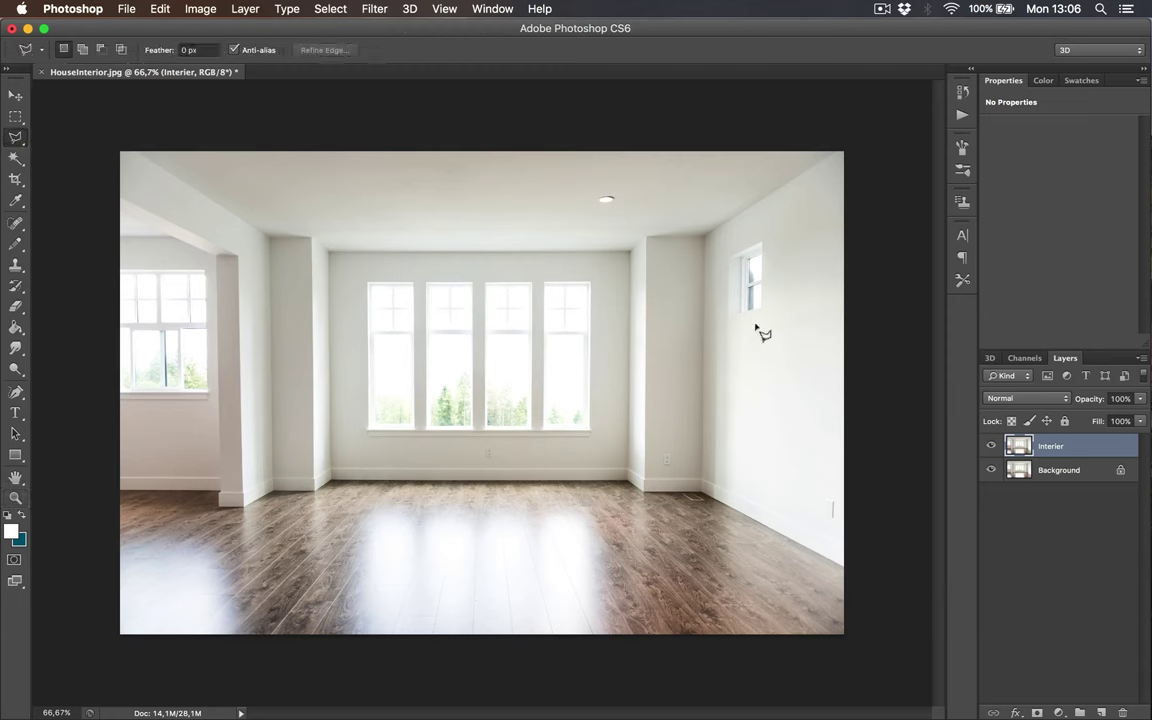
scroll(738, 492, "up", 8)
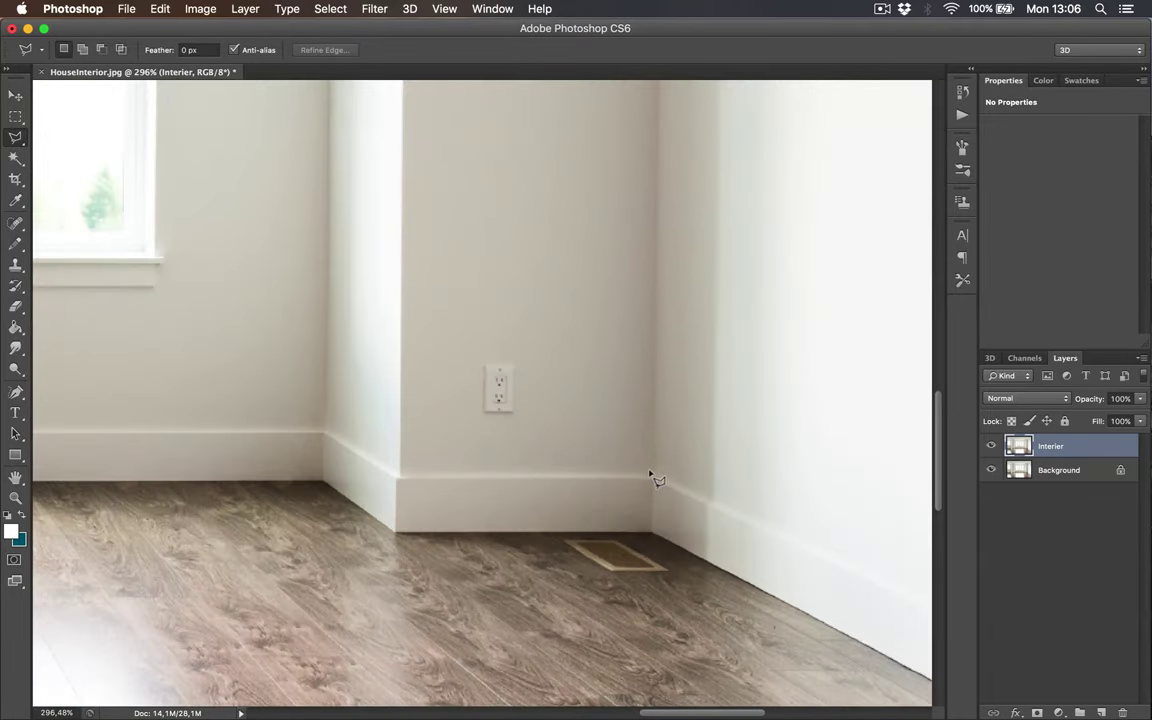
left_click(649, 472)
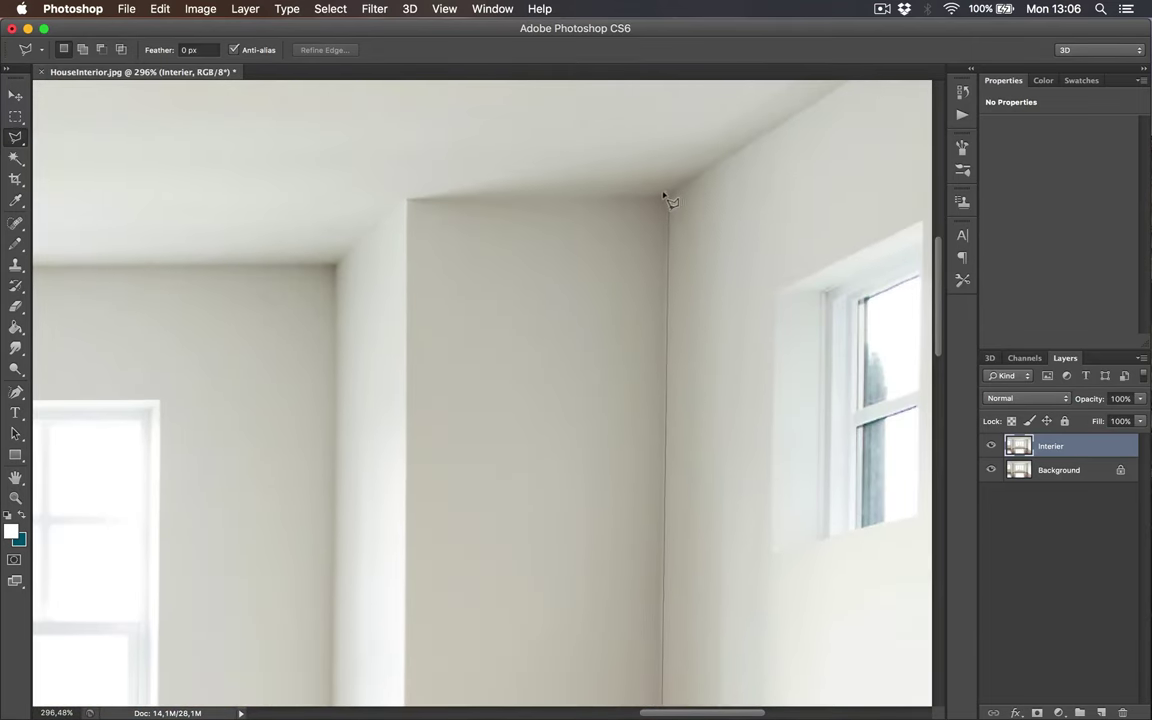
scroll(640, 272, "down", 10)
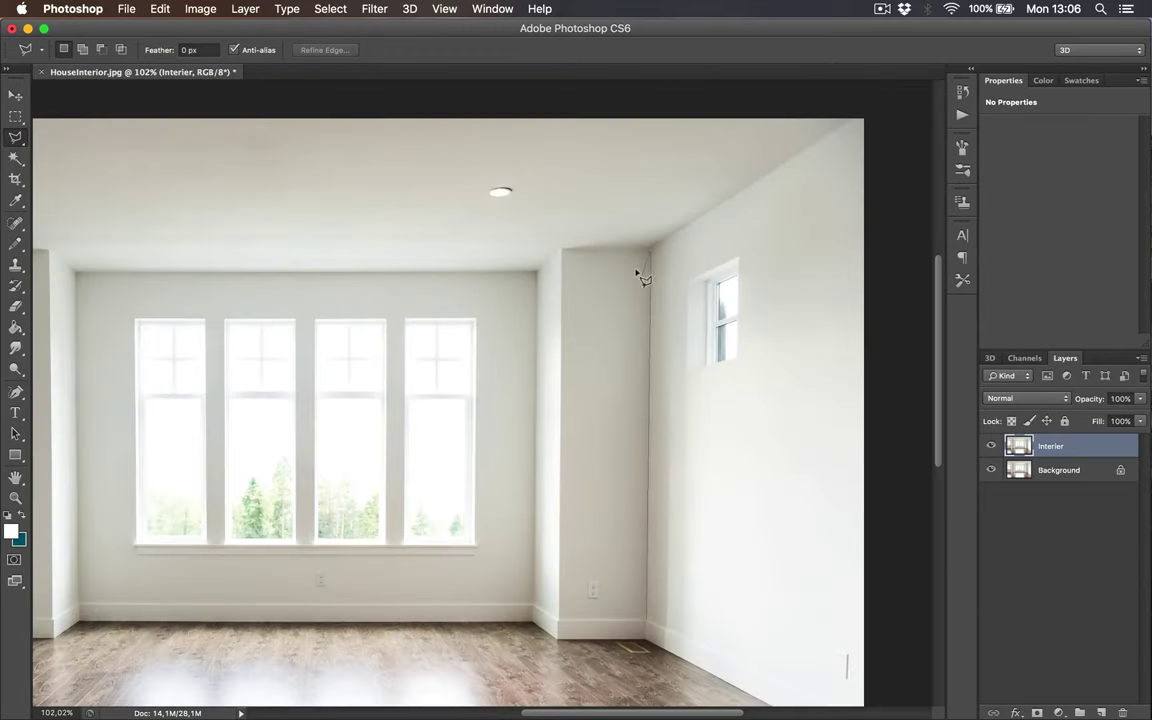
left_click(652, 248)
scroll(880, 460, "down", 3)
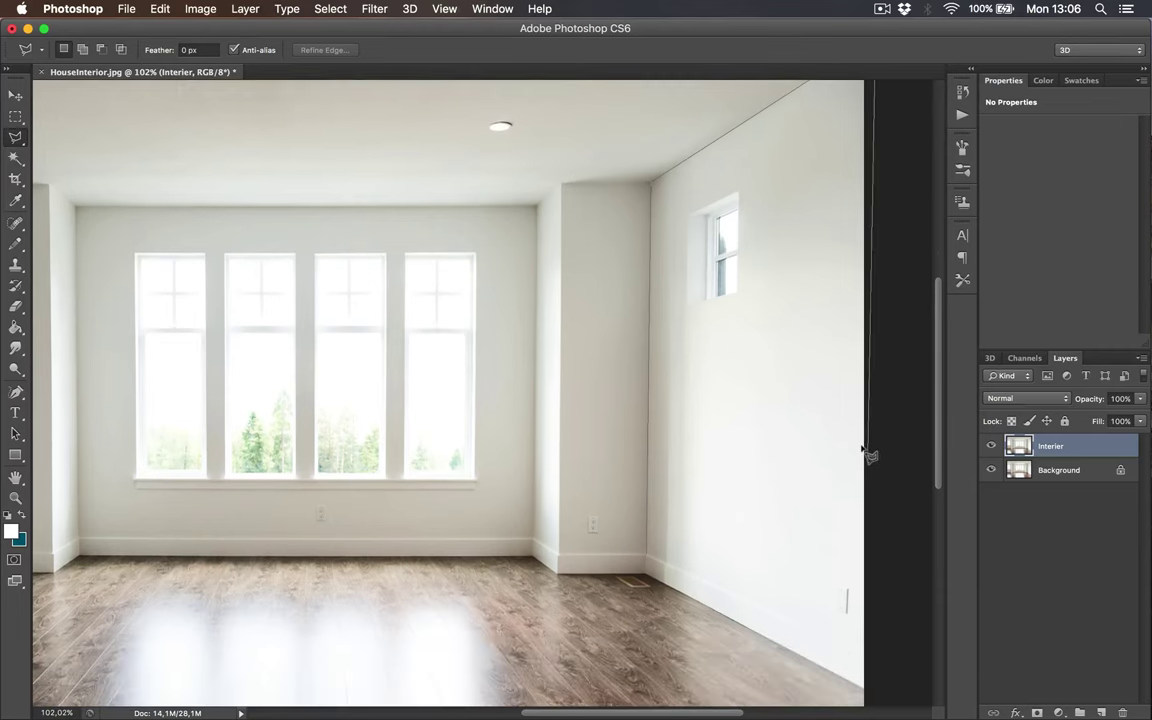
scroll(899, 654, "up", 5)
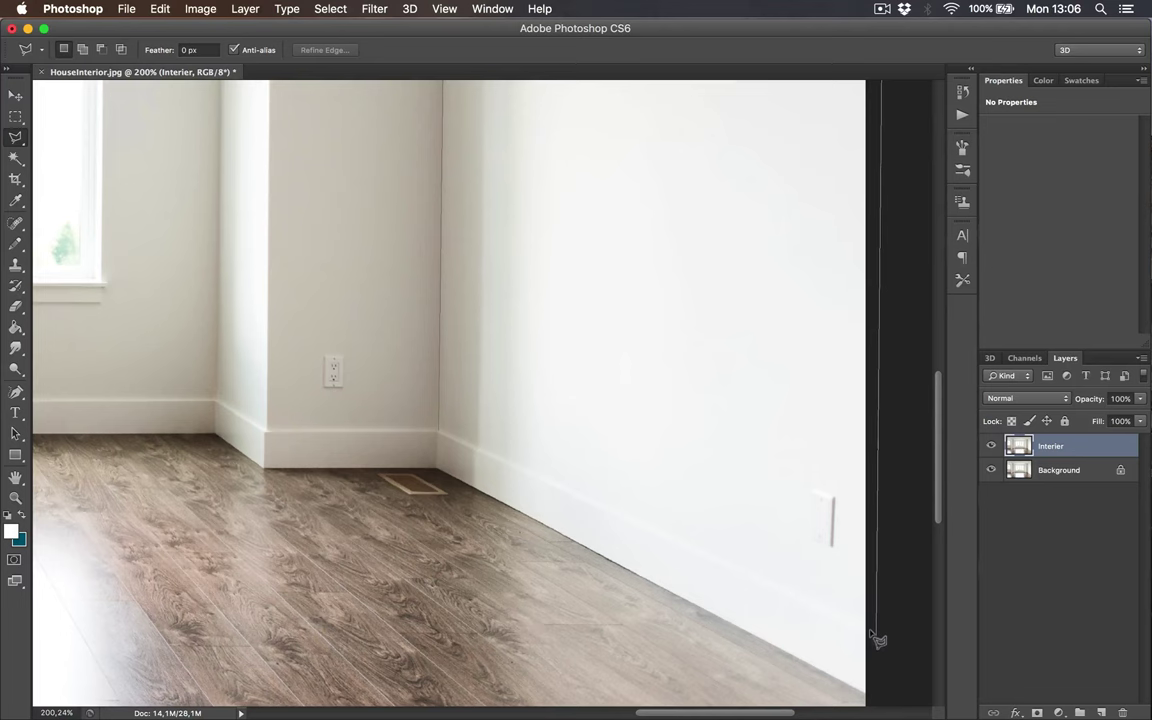
left_click(866, 631)
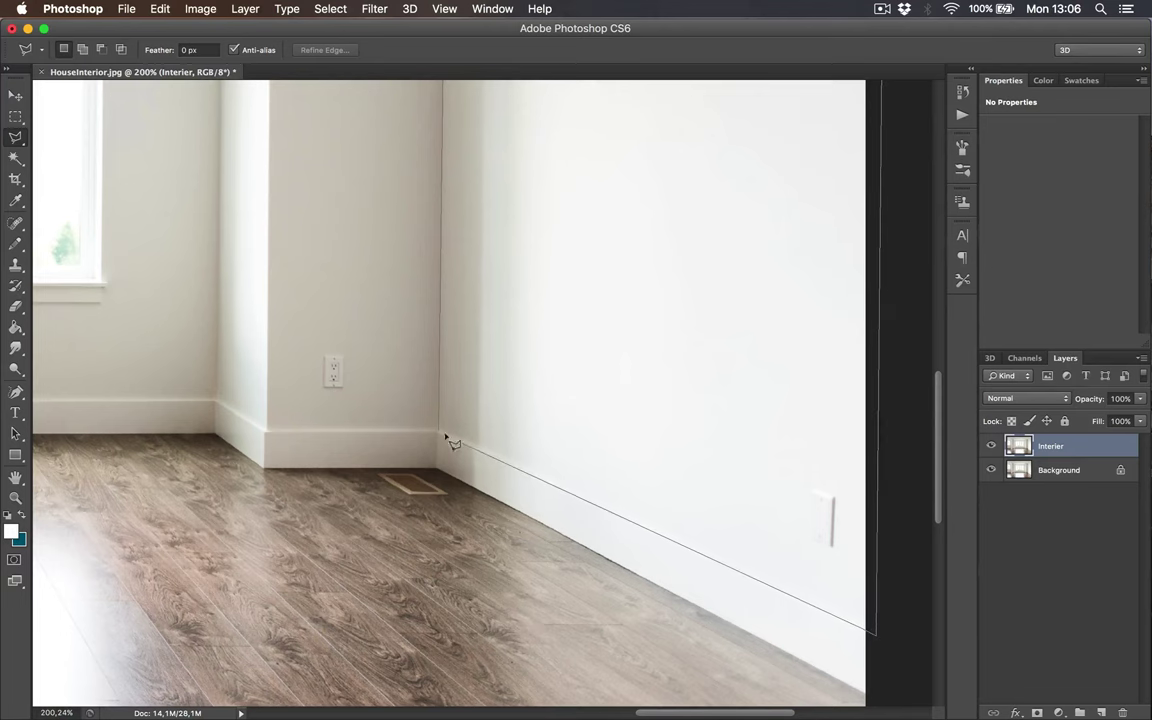
left_click(437, 430)
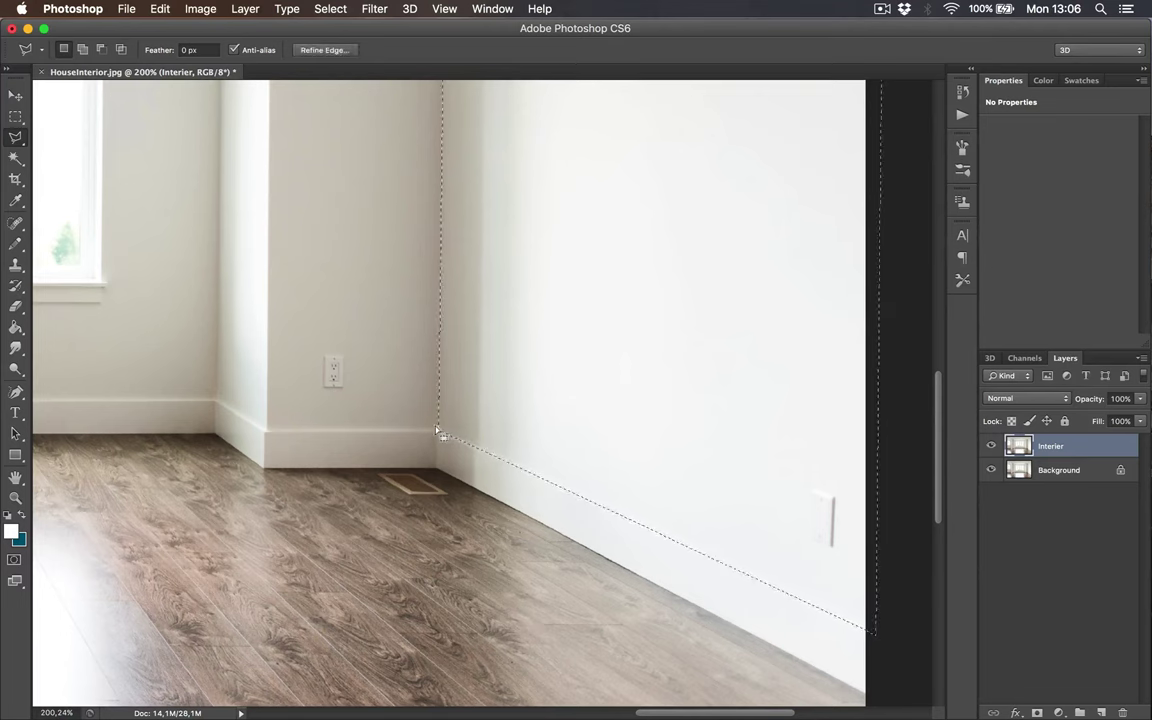
scroll(439, 432, "down", 3)
scroll(446, 438, "down", 5)
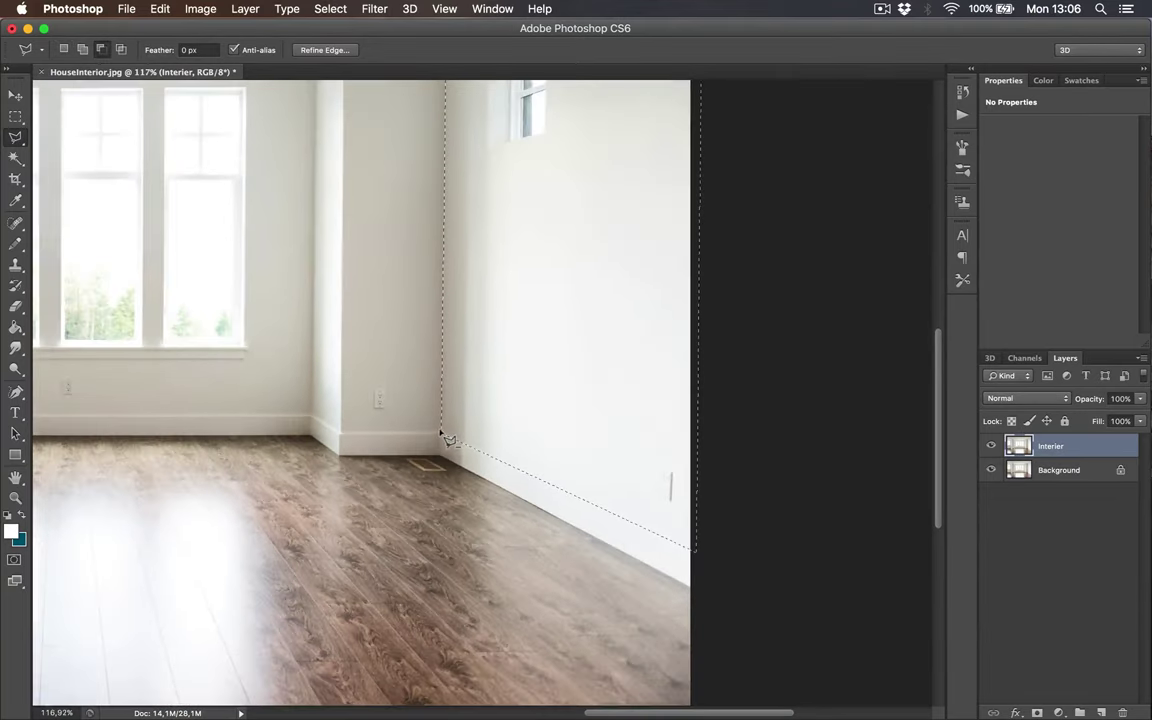
scroll(548, 345, "up", 1)
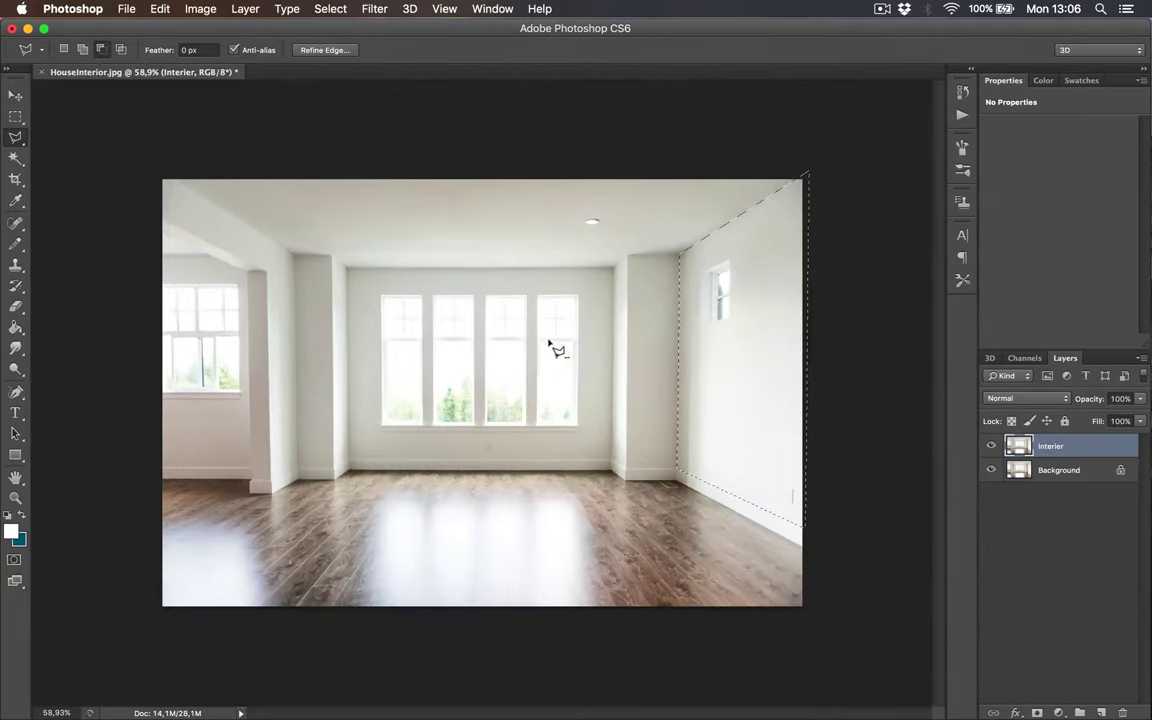
- Add a Hue/Saturation 1 adjustment layer masked to the selected right wall
left_click(245, 9)
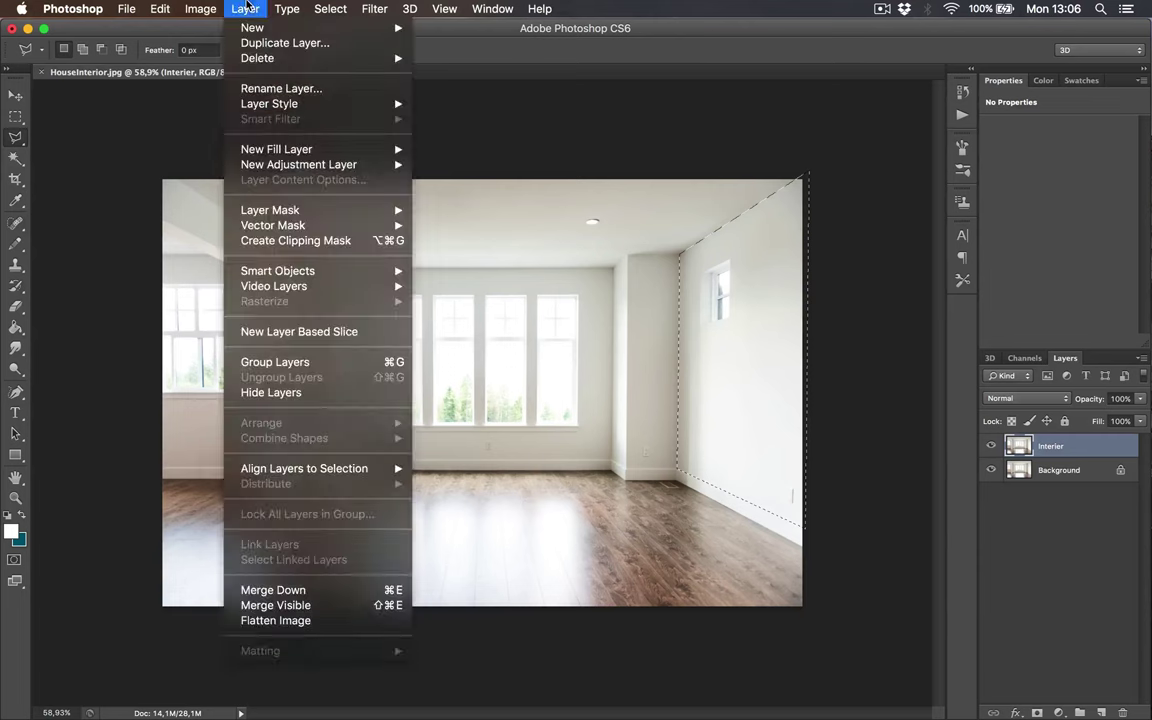
mouse_move(255, 162)
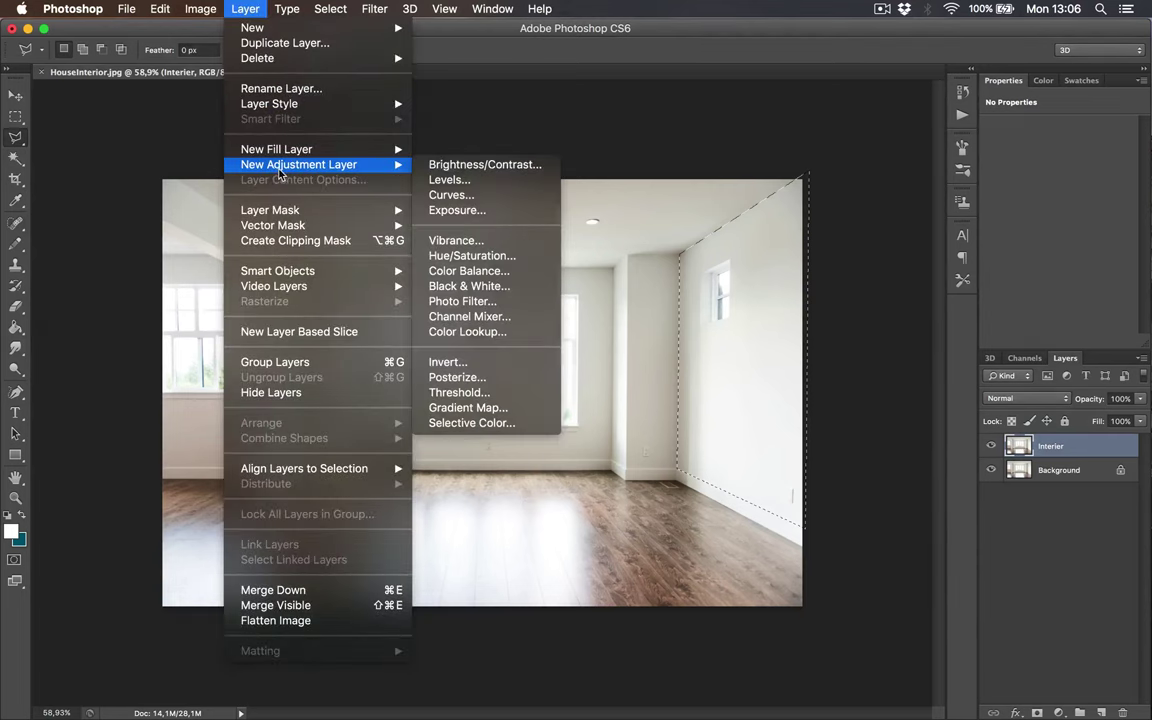
left_click(461, 257)
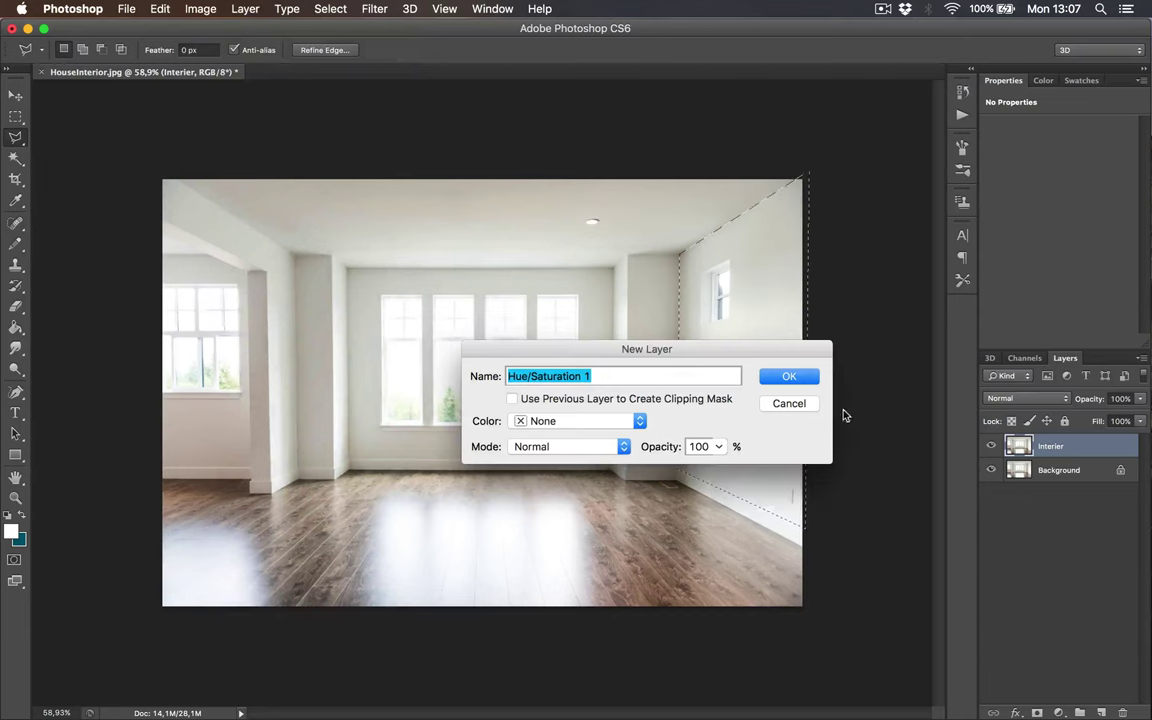
left_click(786, 378)
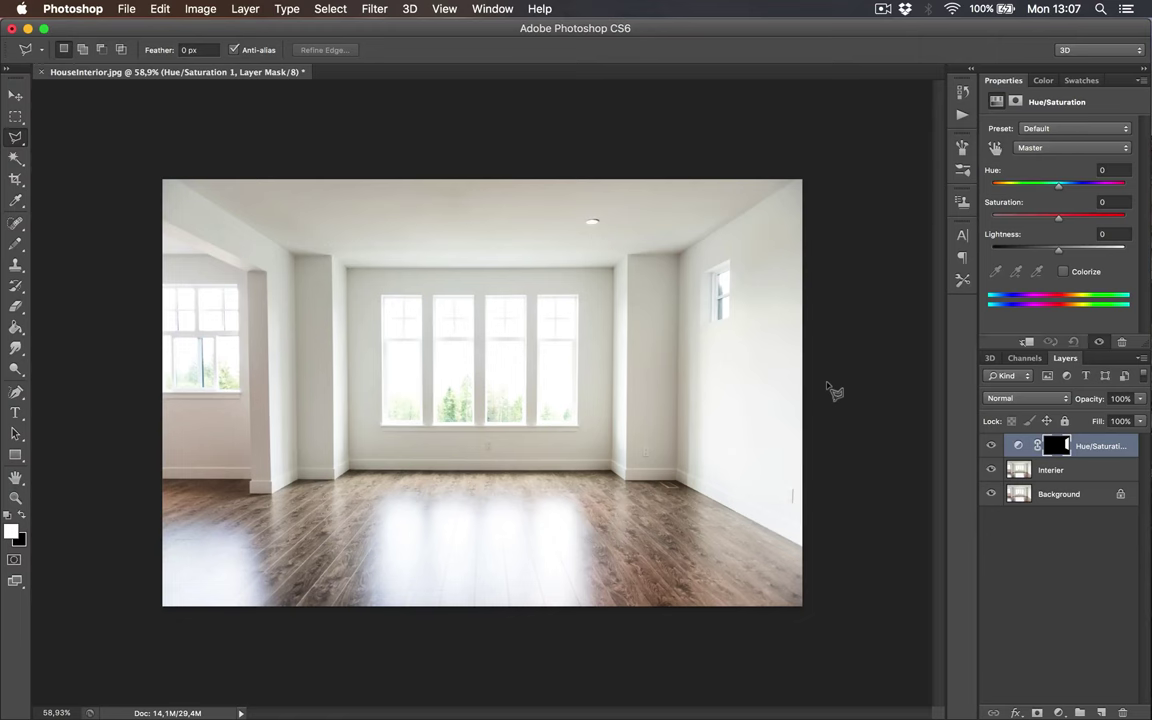
- Colorize the right wall greyish beige at Hue 39, Saturation 12, Lightness -26
left_click(1064, 272)
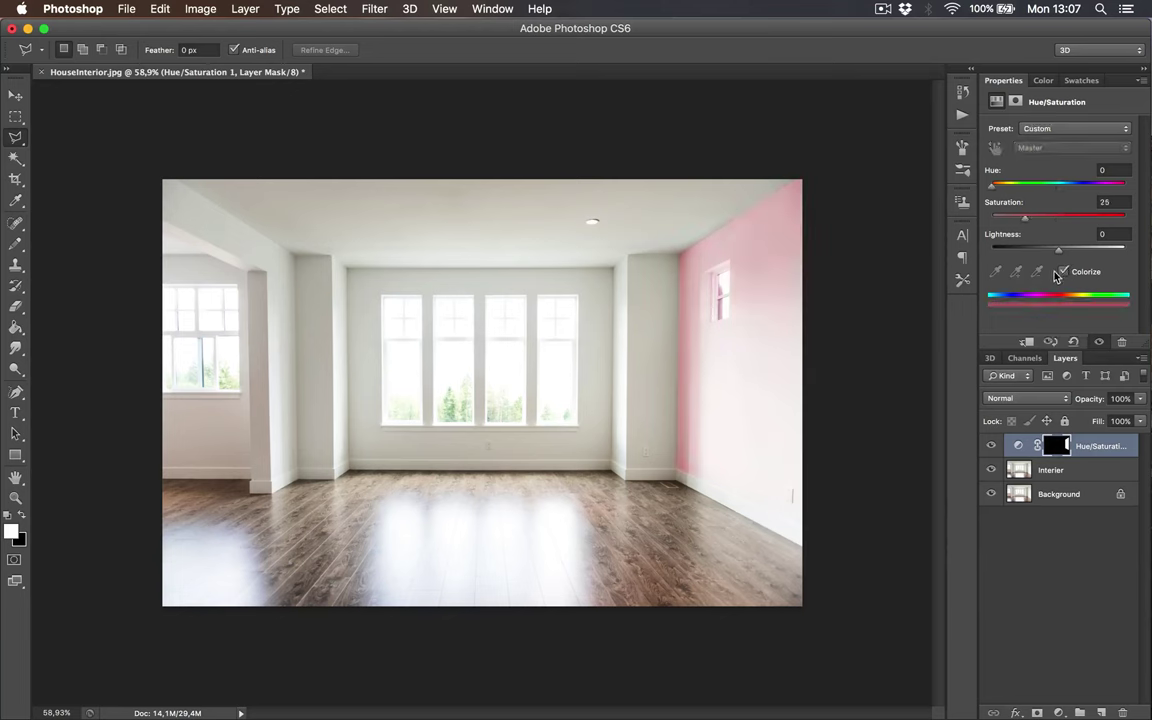
mouse_move(995, 190)
left_mouse_down()
mouse_move(1021, 190)
mouse_move(1015, 218)
mouse_move(1020, 190)
mouse_move(1009, 190)
left_mouse_up()
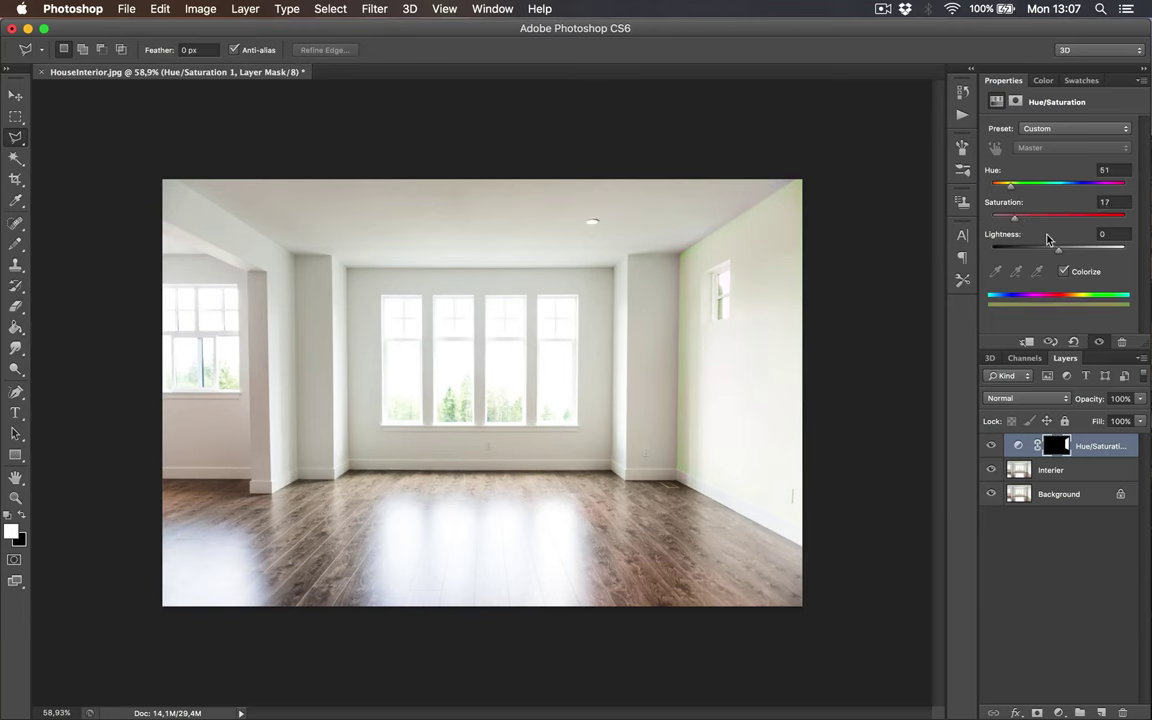
left_click_drag(1059, 255, 1040, 250)
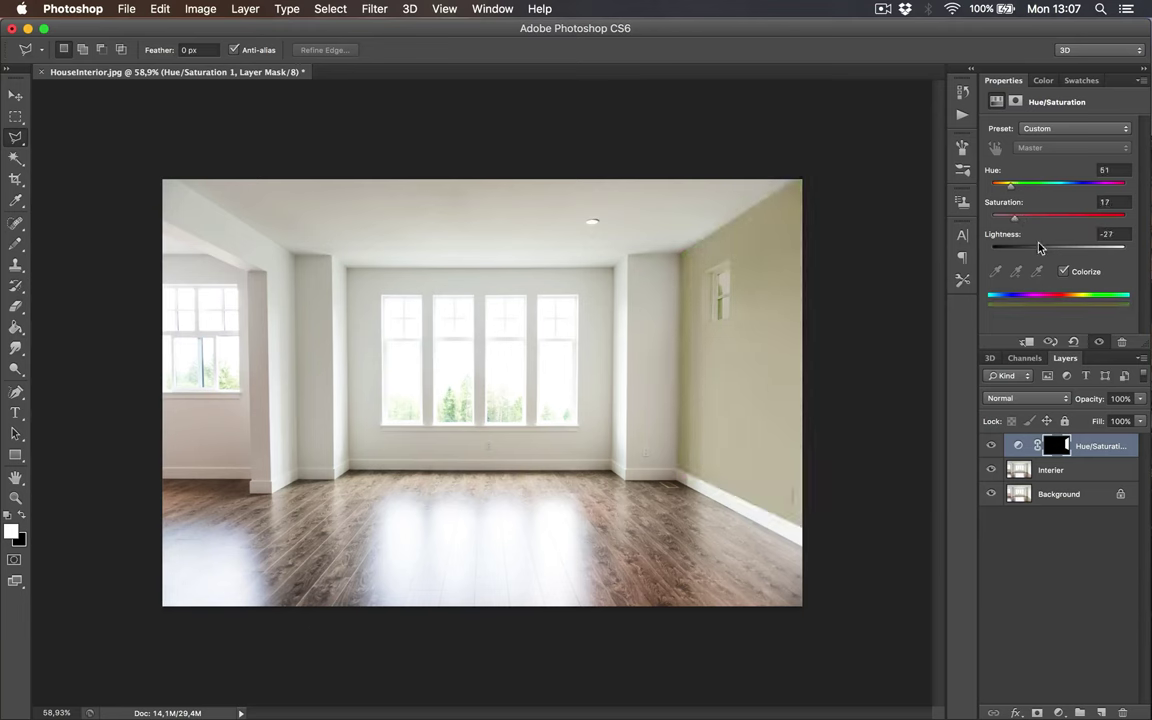
left_click_drag(1010, 190, 1002, 192)
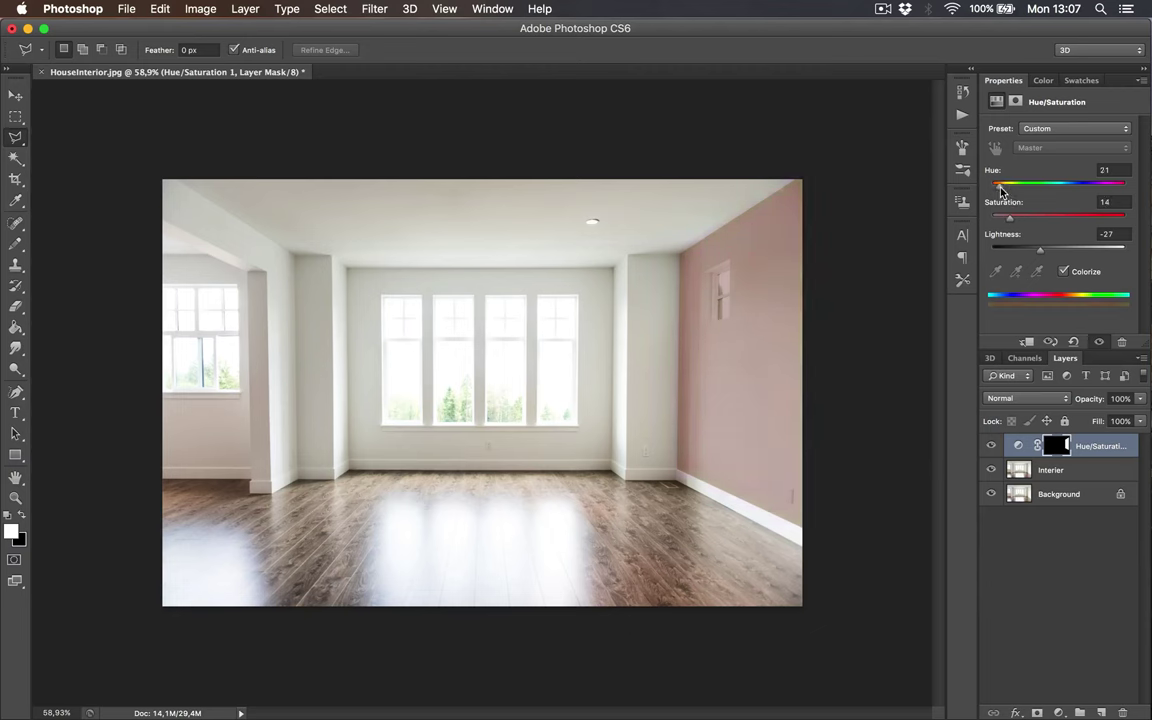
left_click_drag(1002, 190, 1007, 190)
left_click_drag(1041, 250, 1008, 222)
- Target the Hue/Saturation 1 mask and outline the small window on the right wall
scroll(812, 298, "up", 1)
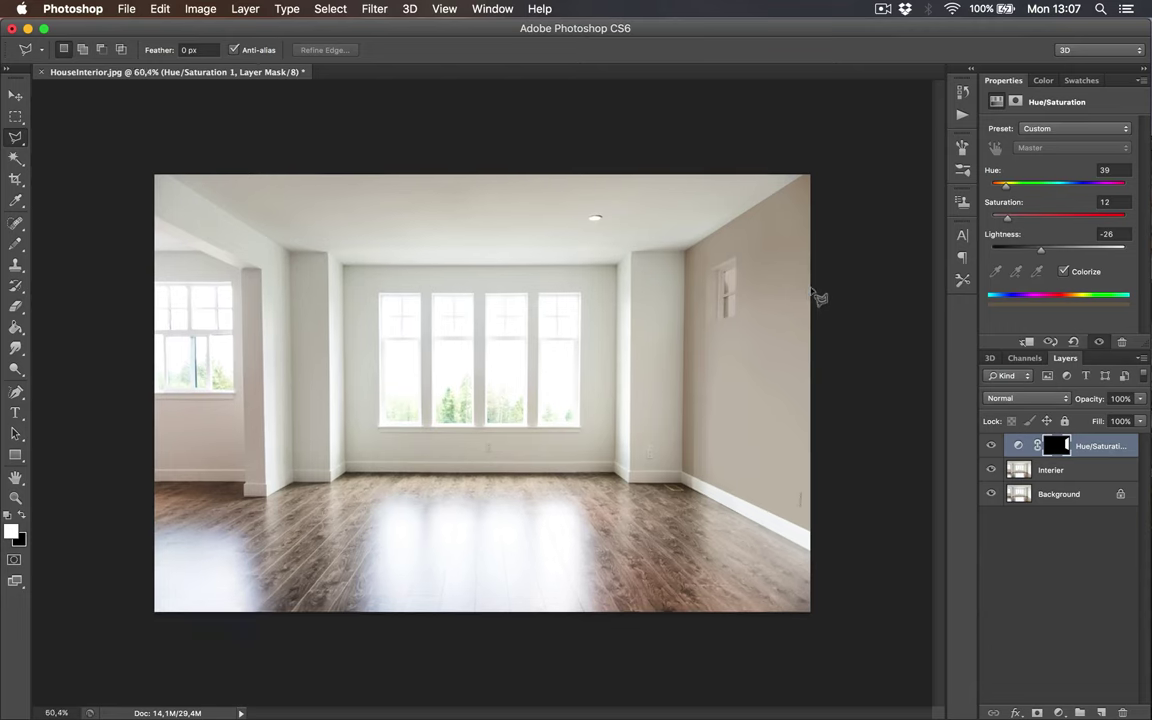
scroll(814, 294, "up", 6)
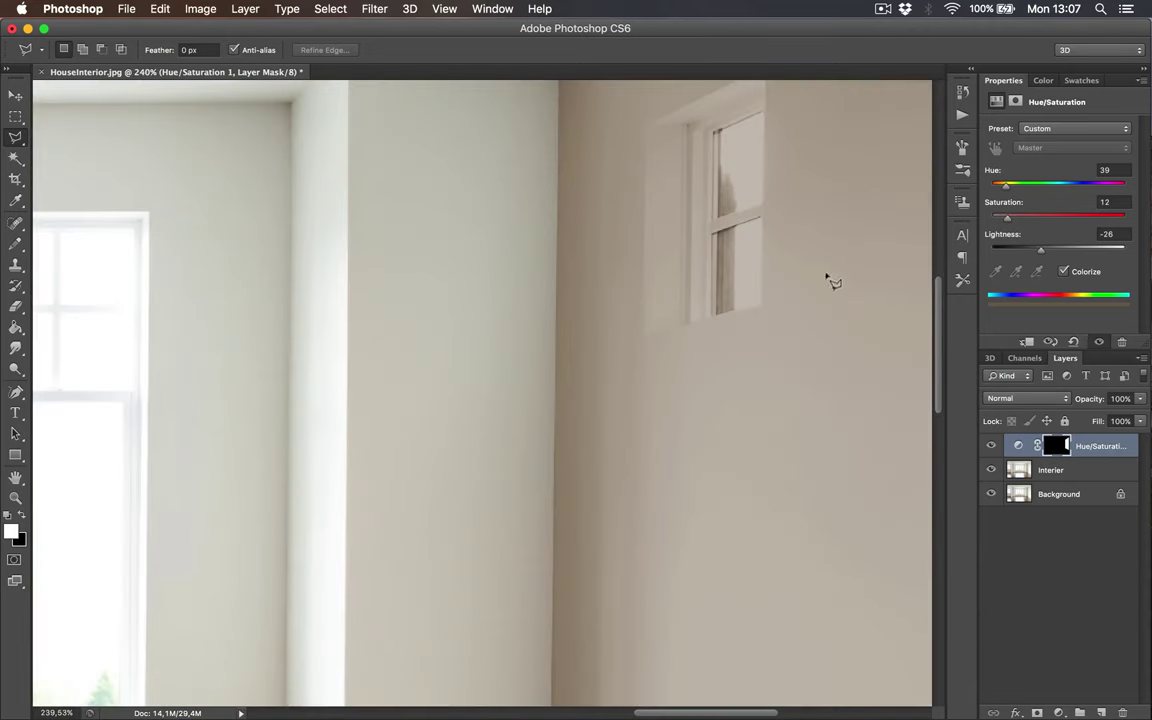
scroll(830, 290, "up", 3)
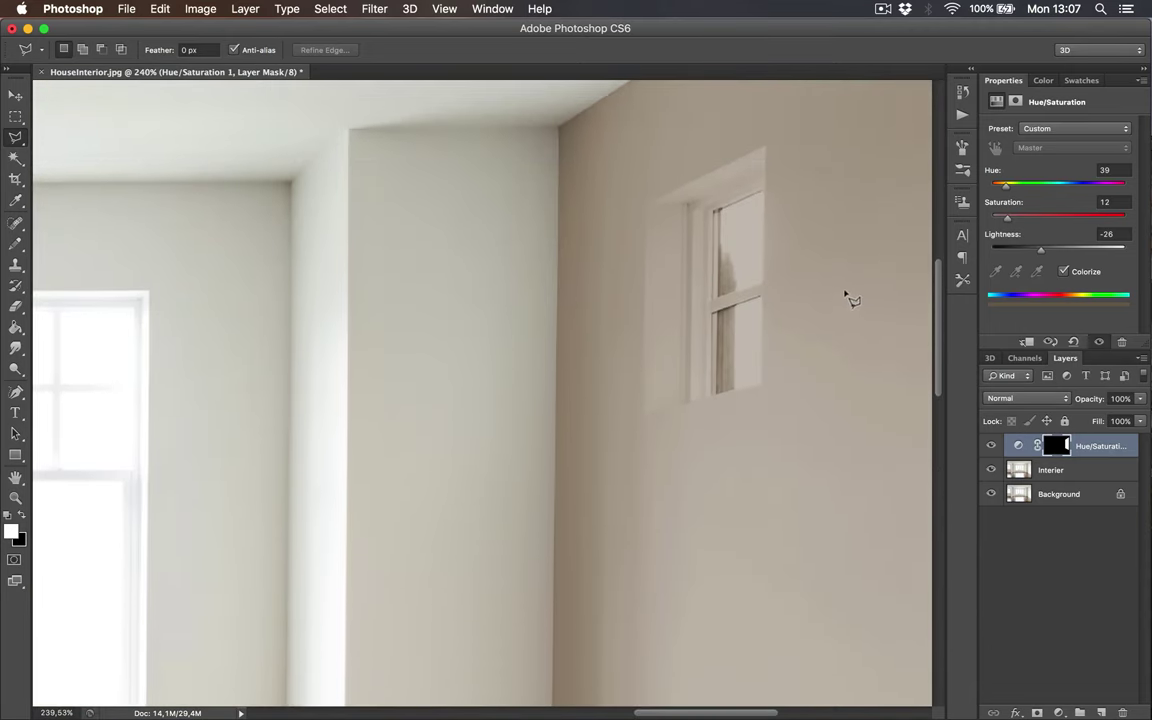
left_click(1055, 446)
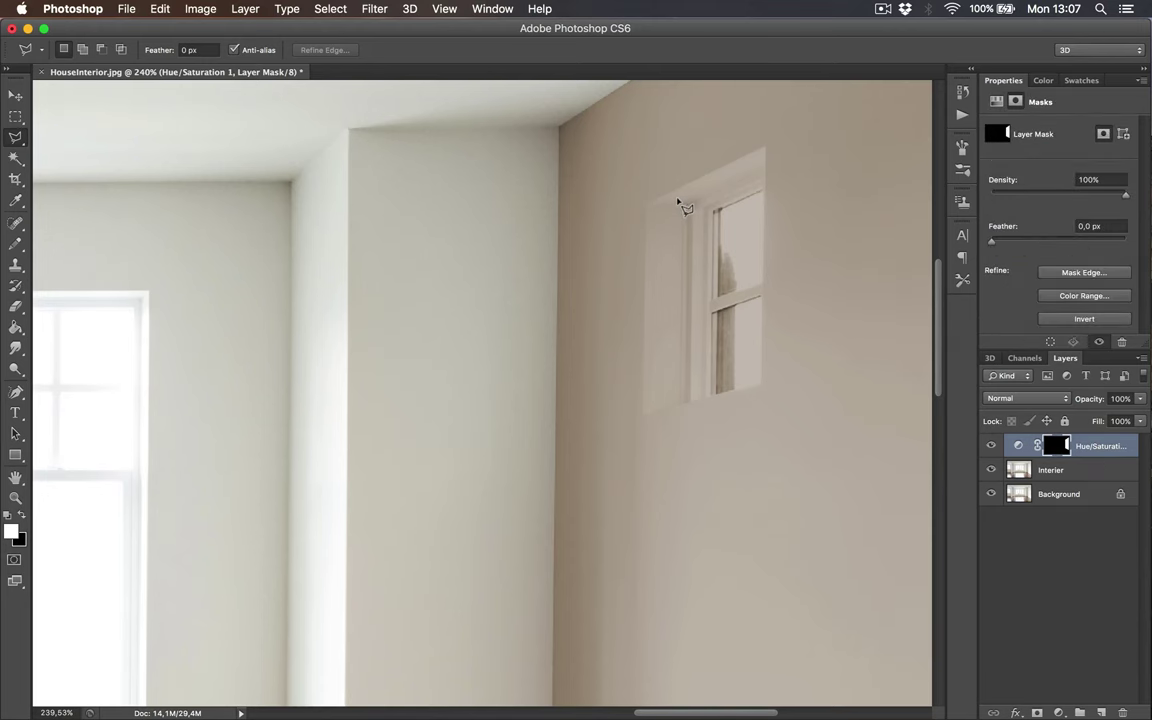
scroll(768, 167, "up", 5)
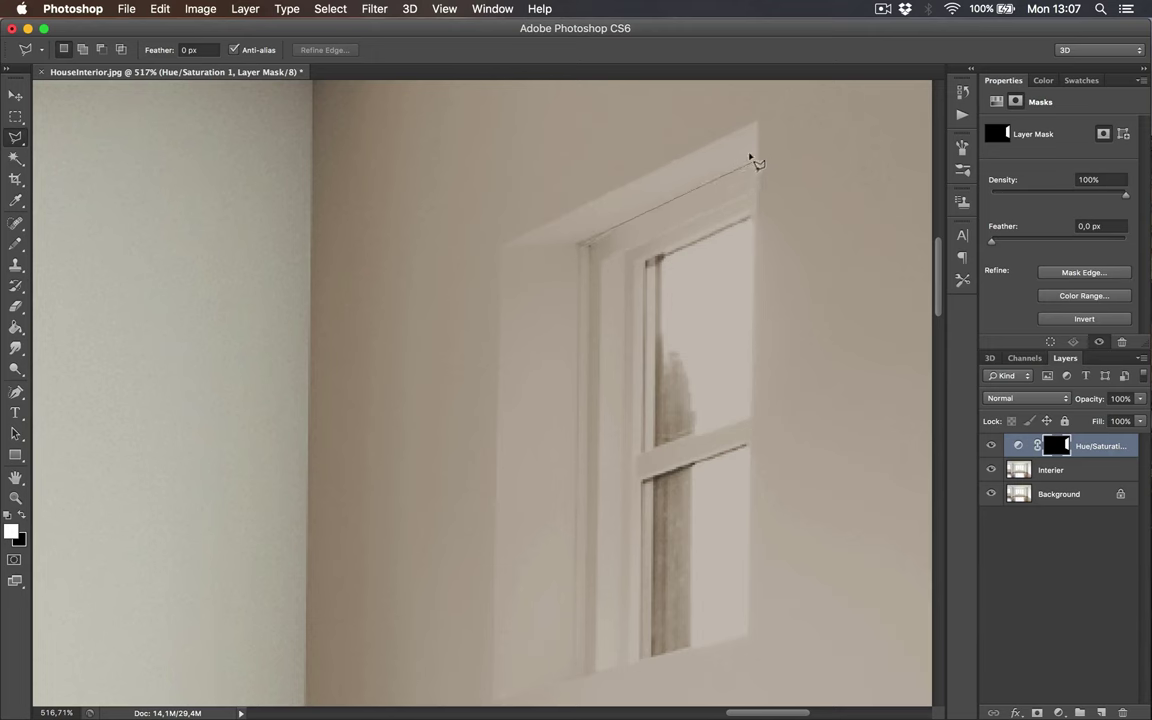
left_click(756, 160)
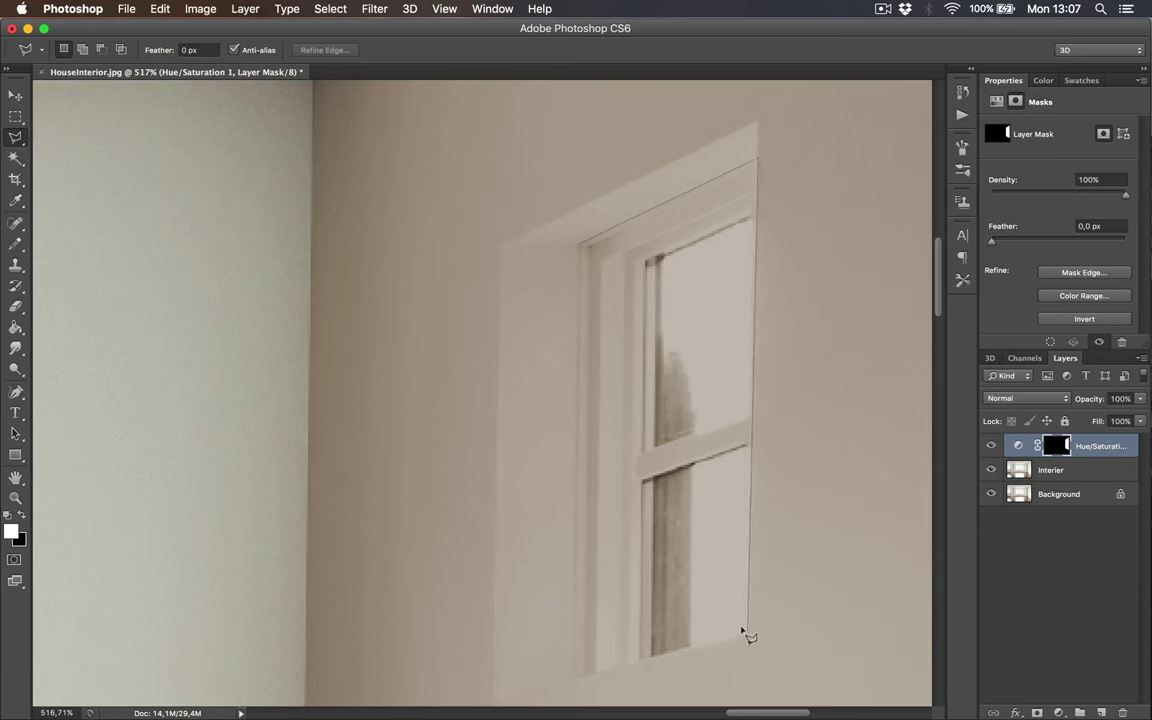
left_click(746, 632)
left_click(572, 678)
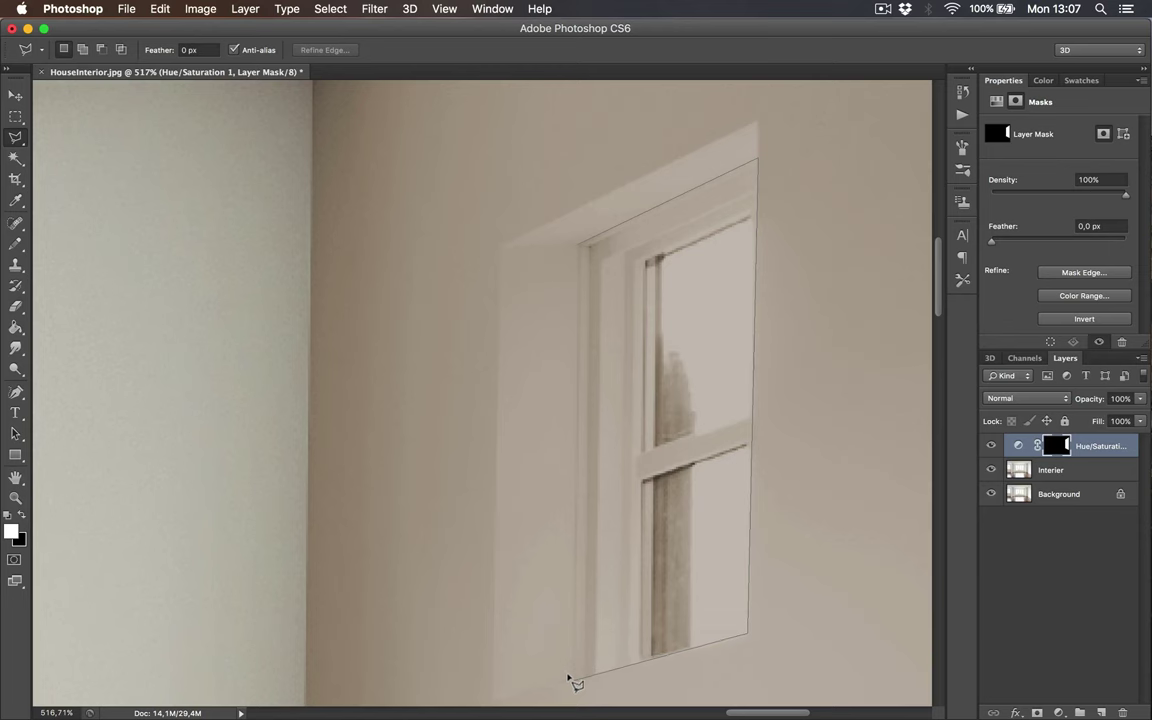
left_click(575, 240)
- Fill the window area of the mask with black, then deselect
right_click(670, 304)
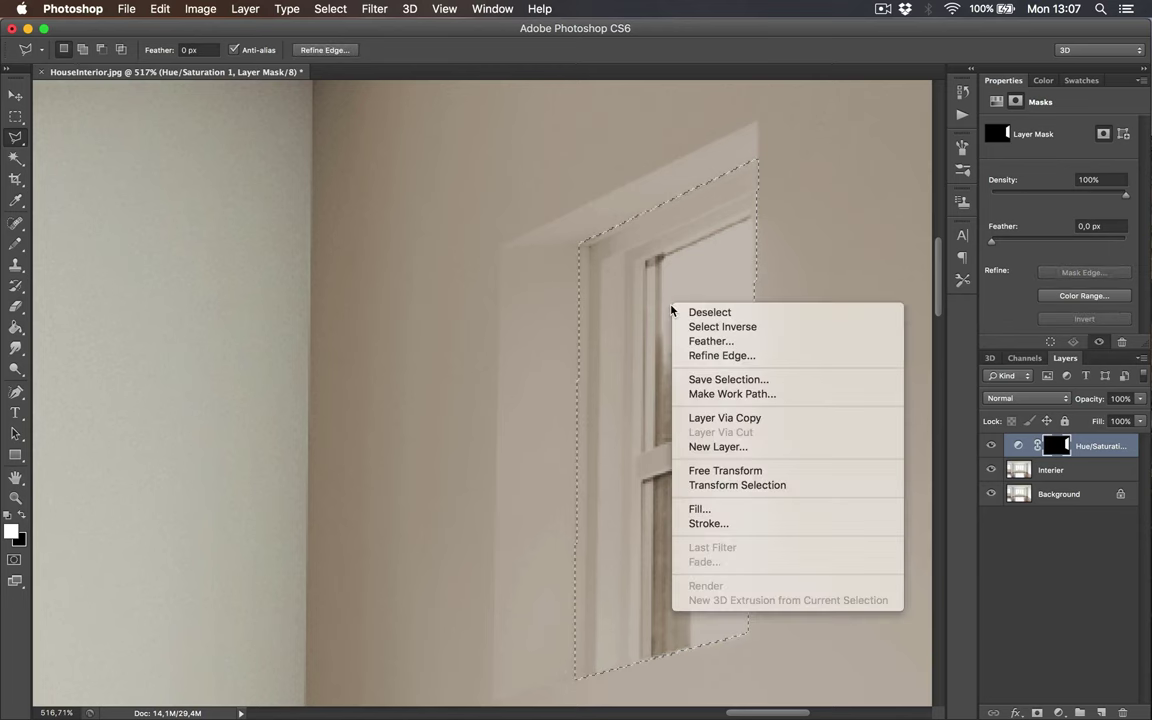
left_click(738, 511)
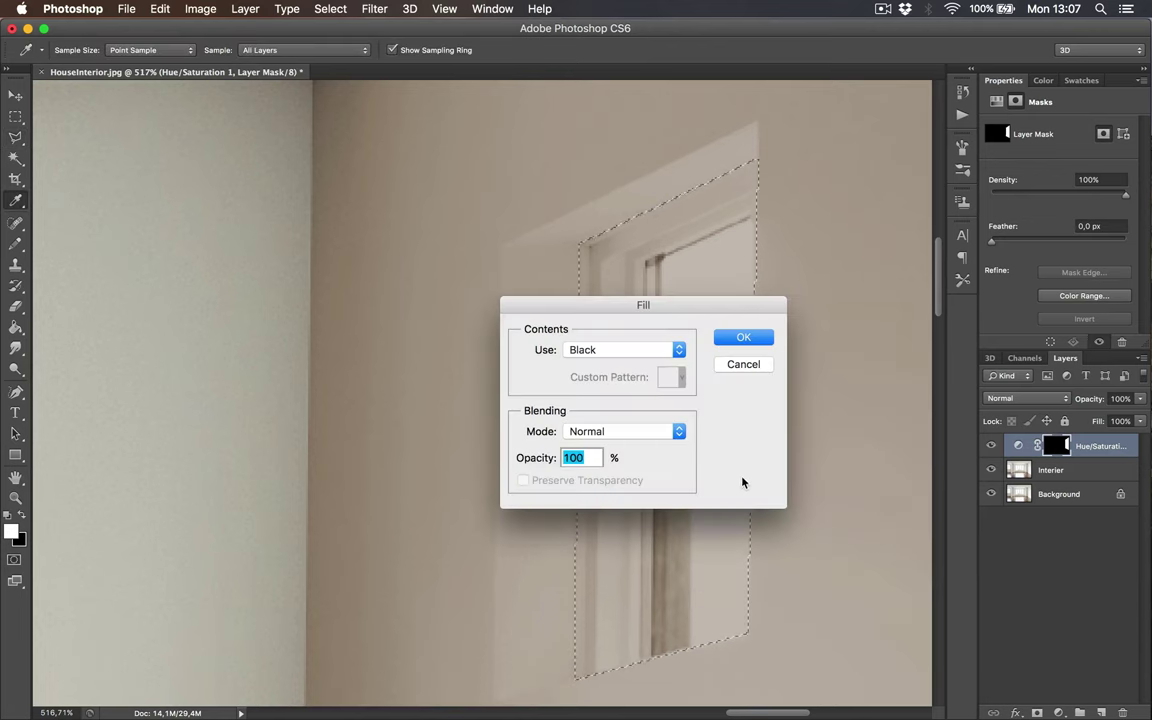
left_click(743, 337)
key("m")
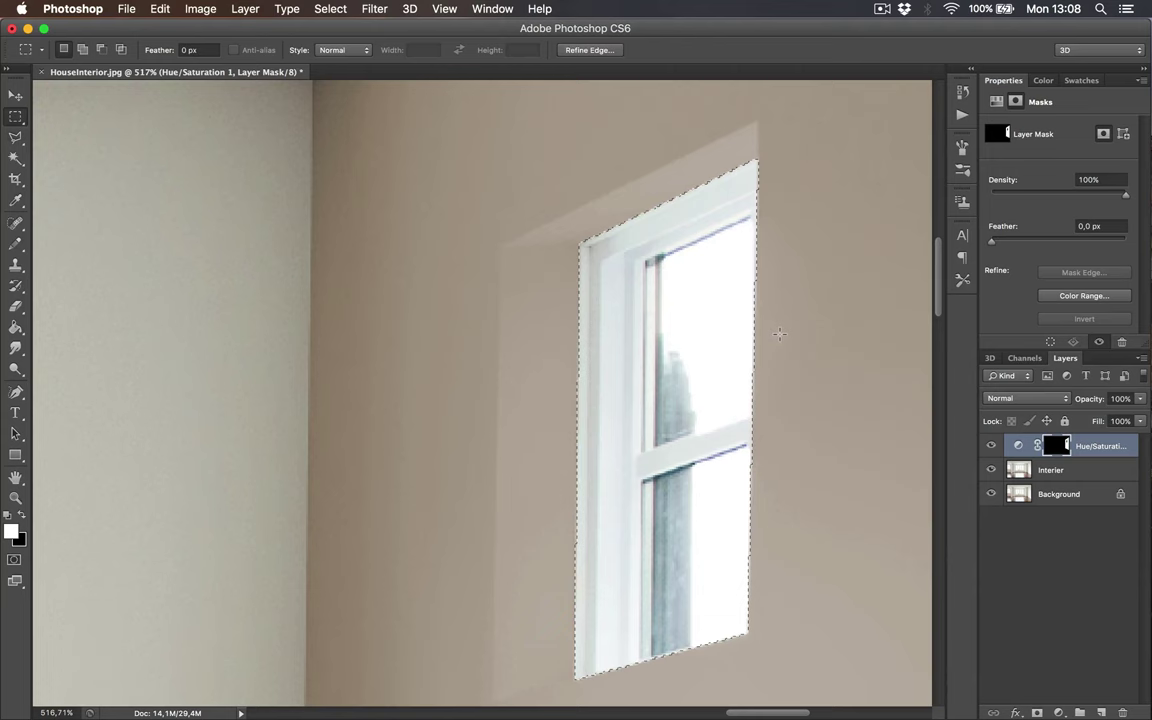
left_click(779, 333)
scroll(710, 330, "down", 10)
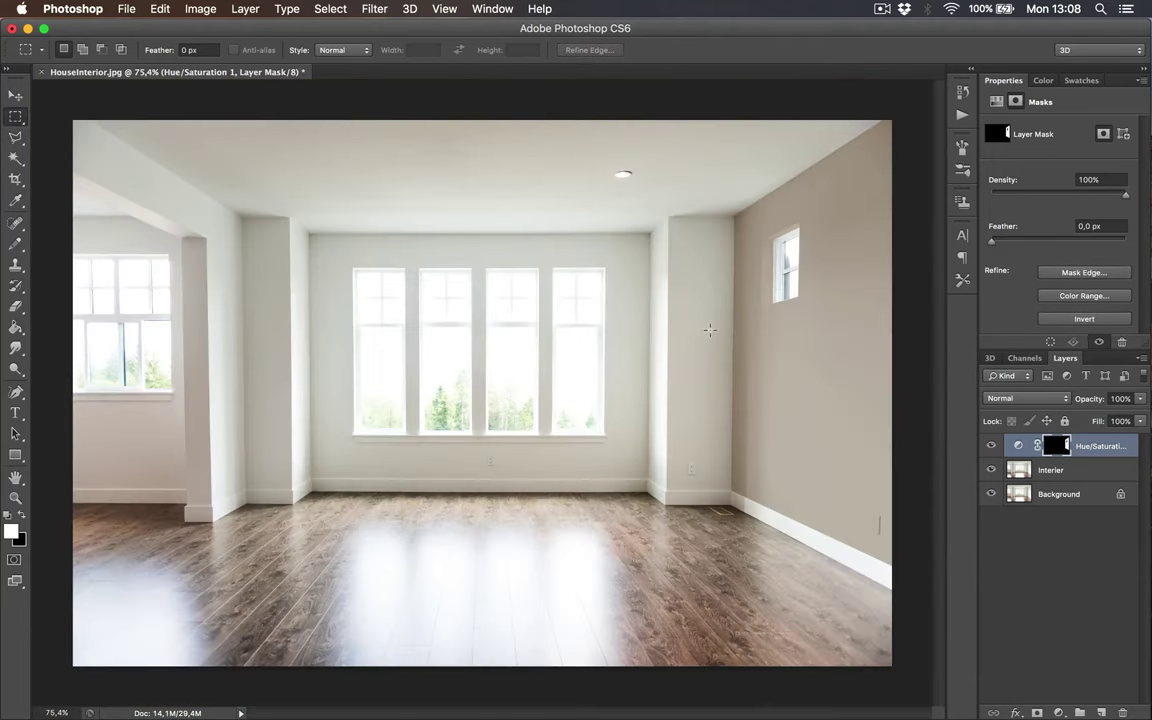
- Start a Polygonal Lasso outline at the pillar's base block, running to the wall corner behind it
scroll(710, 330, "down", 4)
scroll(511, 372, "up", 1)
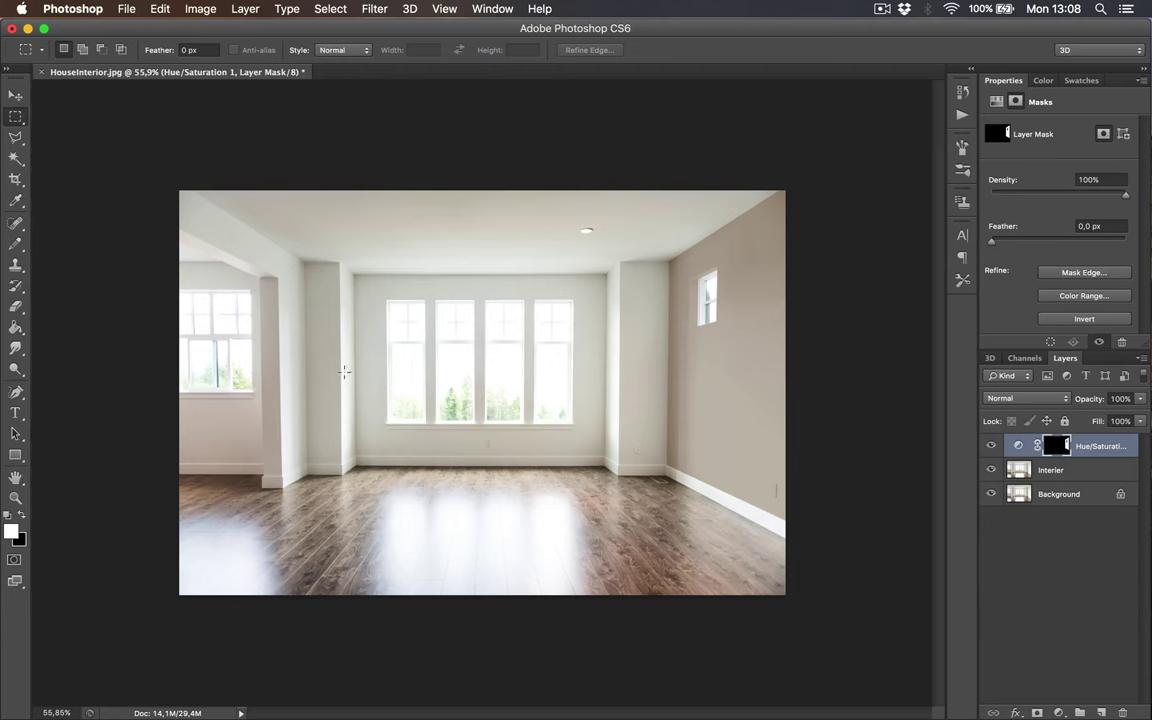
left_click(16, 135)
scroll(253, 487, "up", 1)
scroll(253, 487, "up", 10)
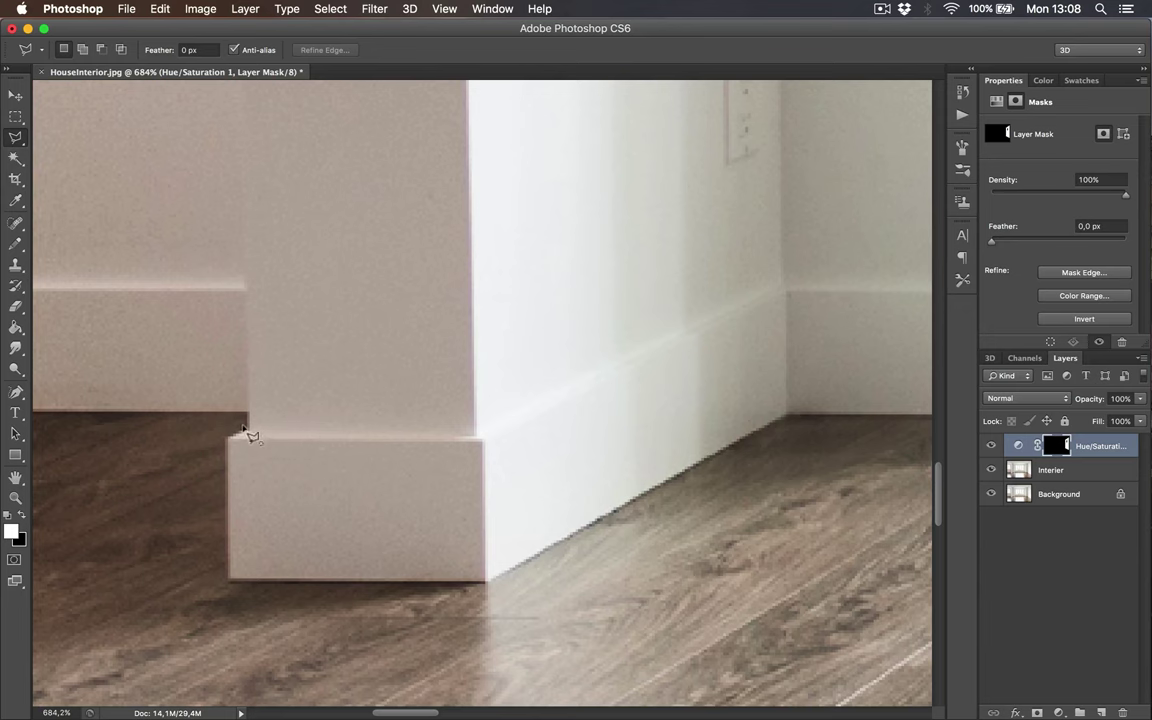
left_click(246, 432)
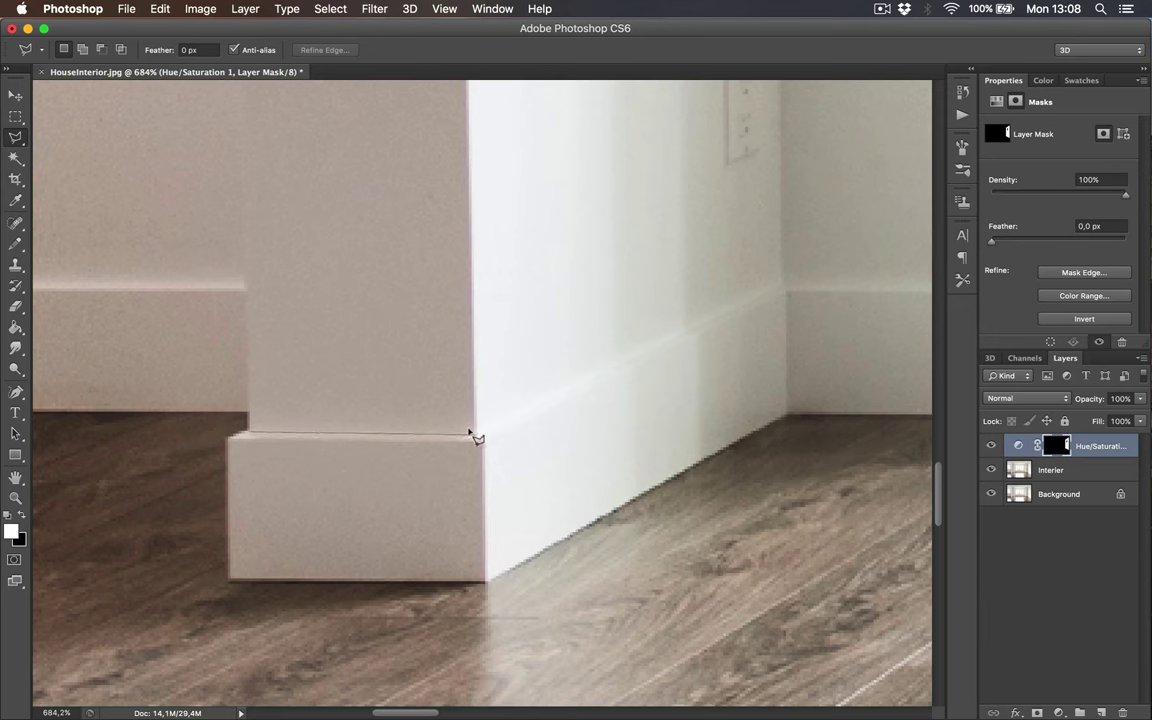
left_click(476, 434)
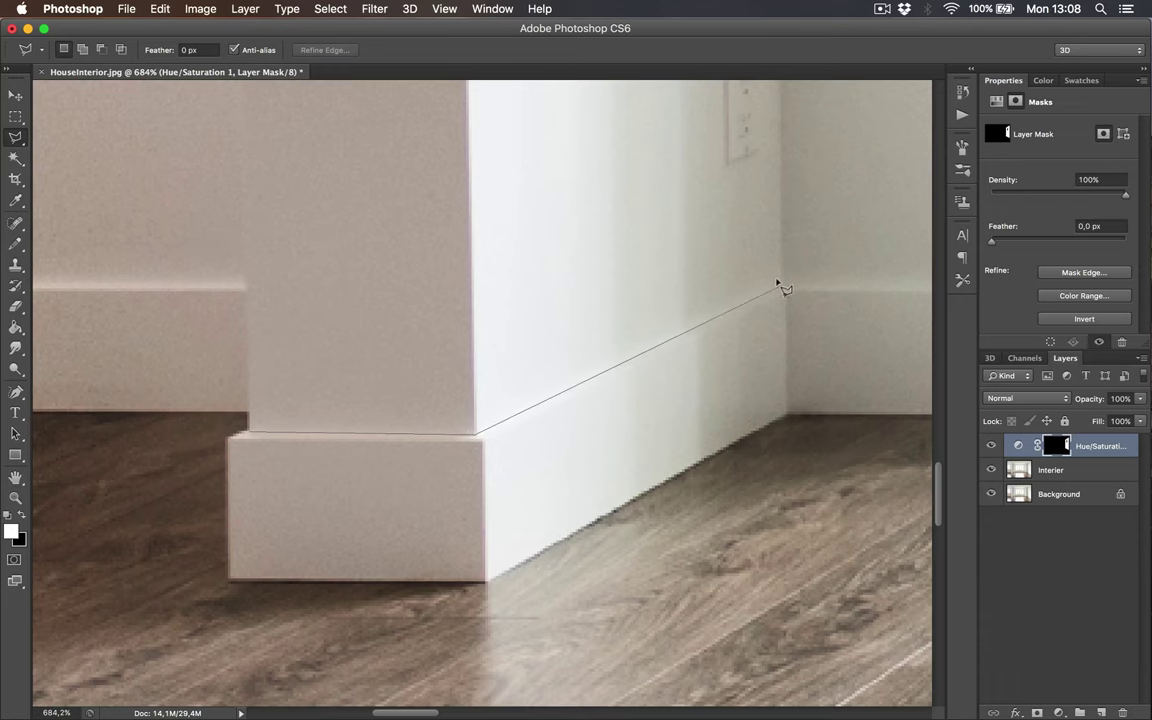
left_click(782, 287)
- Continue the outline up the pillar and across the overhead beam, closing it at the pillar base
scroll(810, 415, "down", 5)
scroll(810, 362, "up", 5)
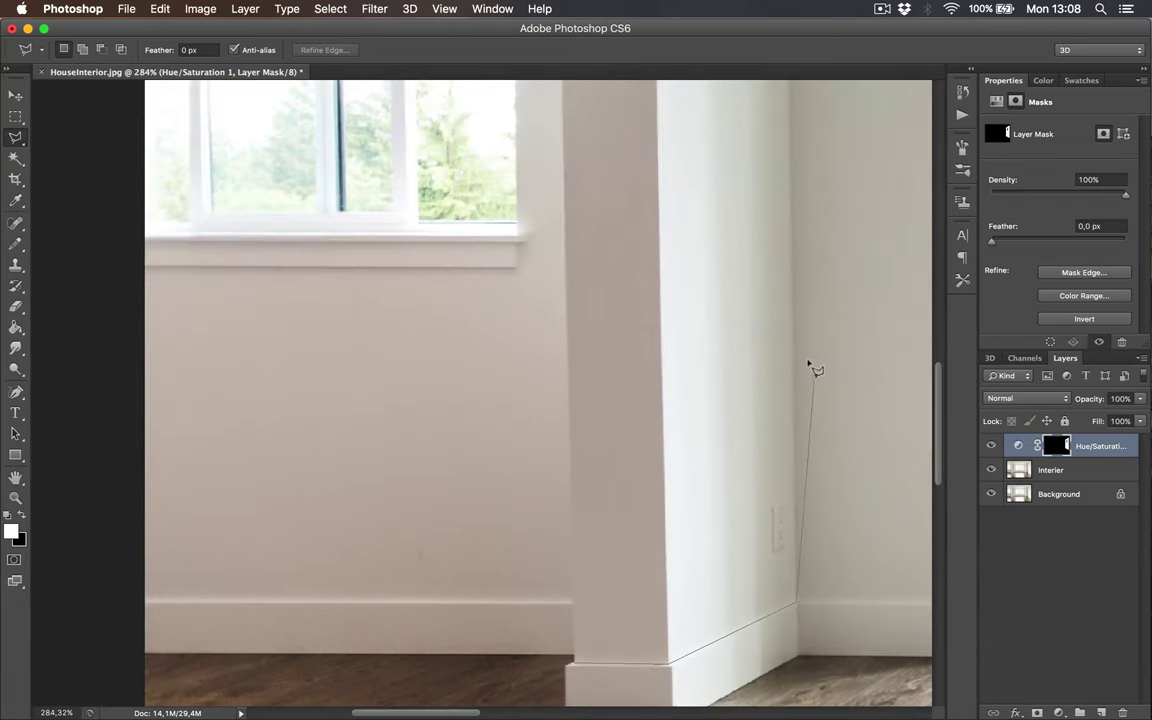
scroll(800, 300, "left", 5)
scroll(783, 148, "up", 10)
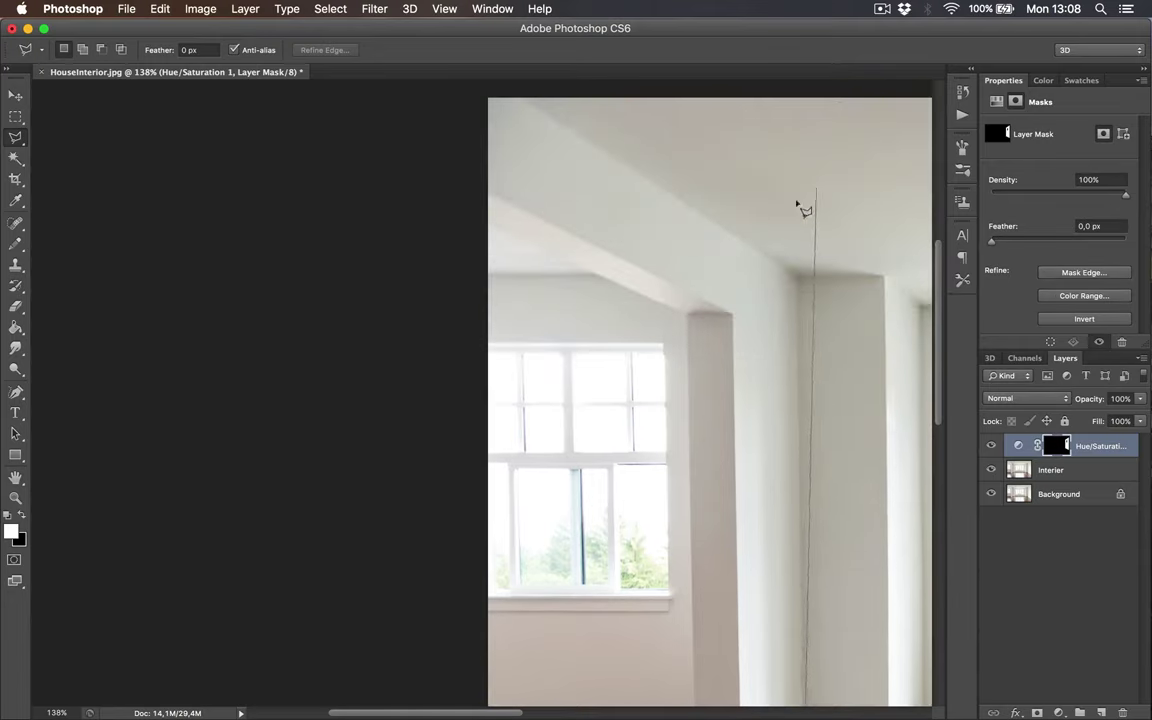
scroll(810, 263, "up", 5)
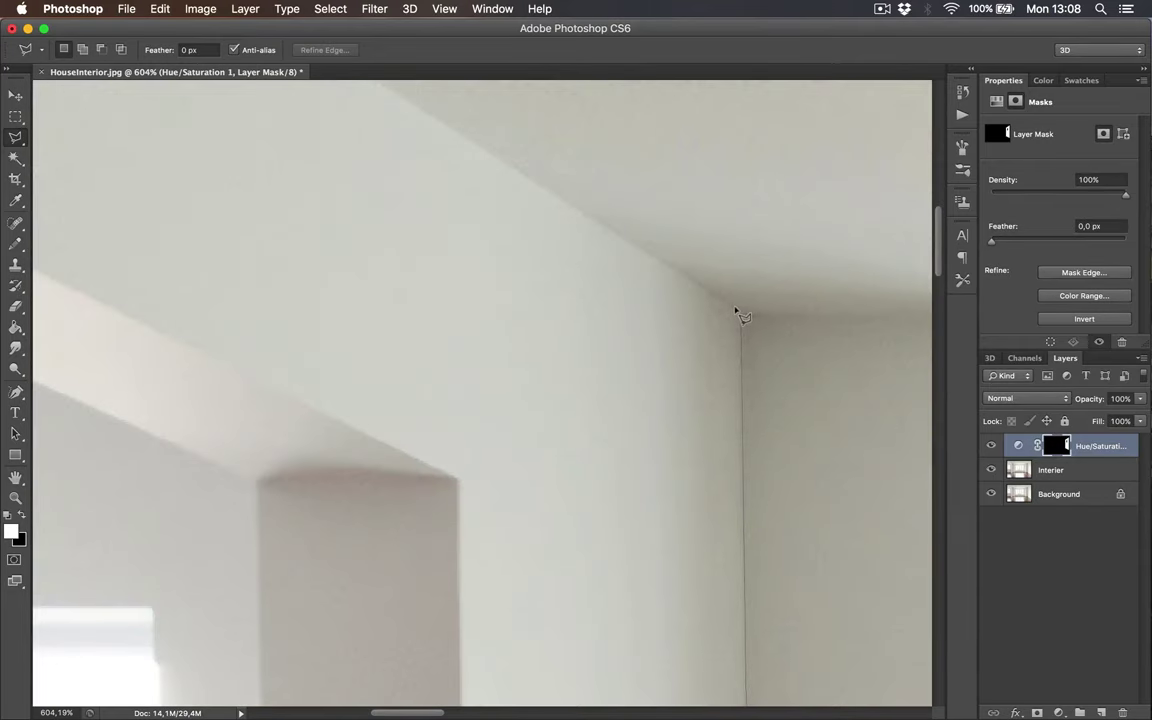
left_click(739, 316)
scroll(792, 419, "down", 4)
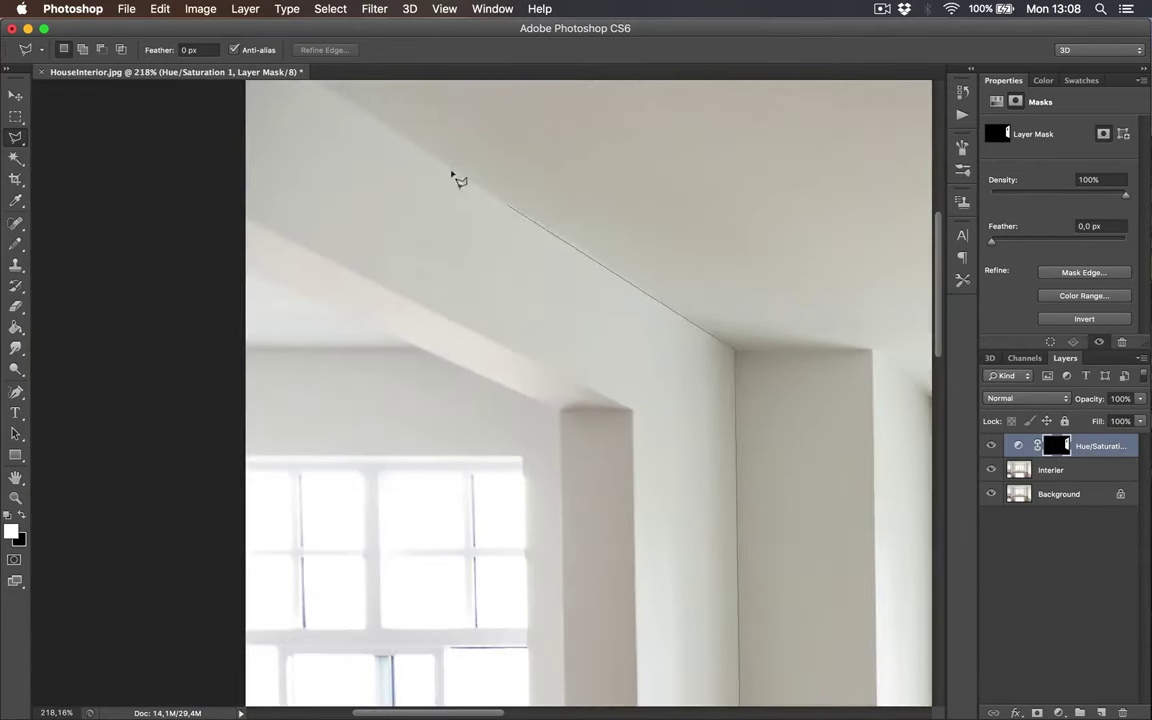
scroll(430, 200, "up", 1)
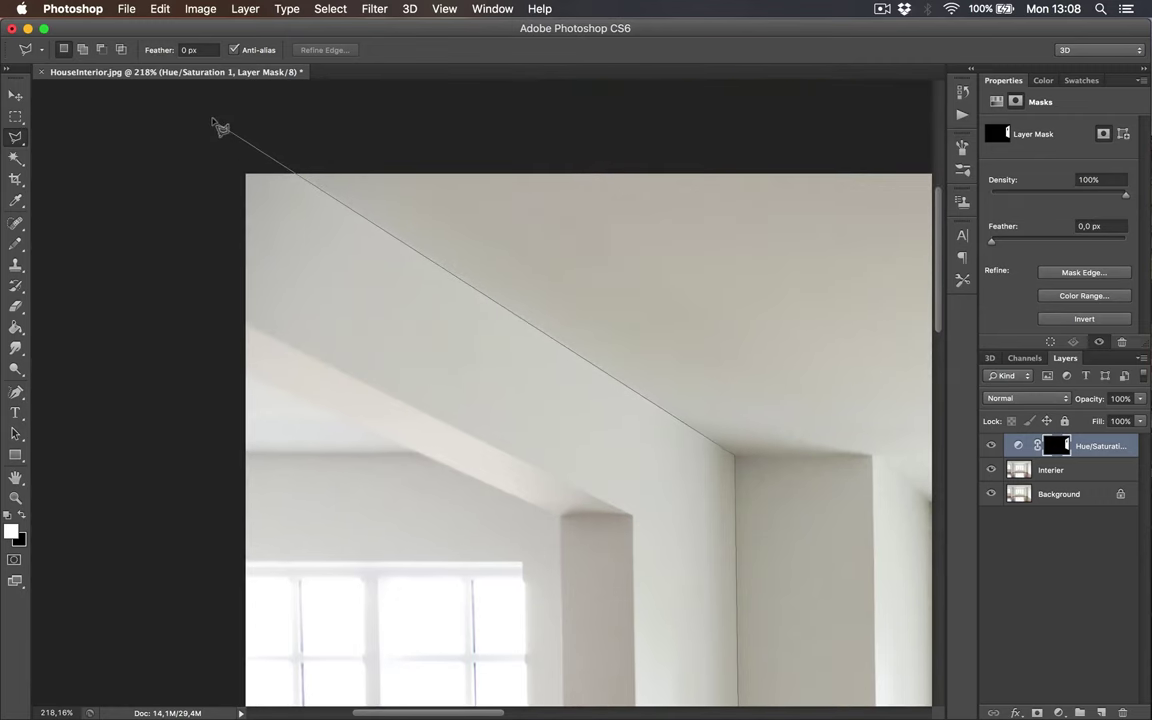
left_click(217, 124)
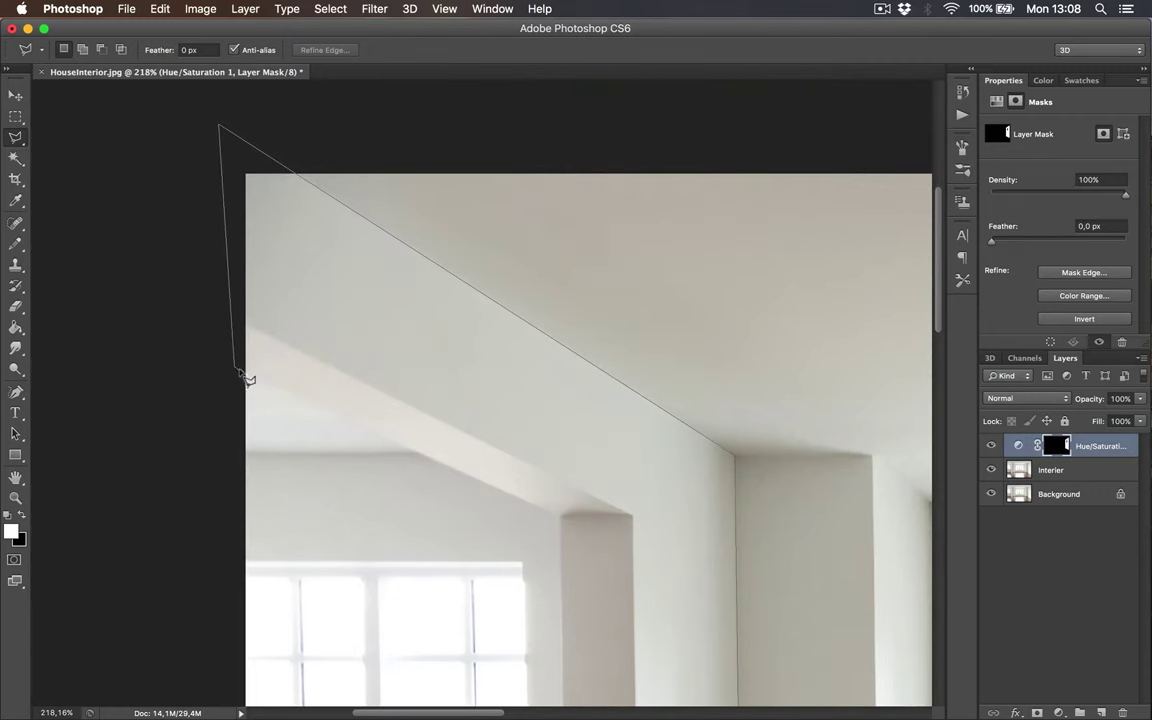
left_click(234, 367)
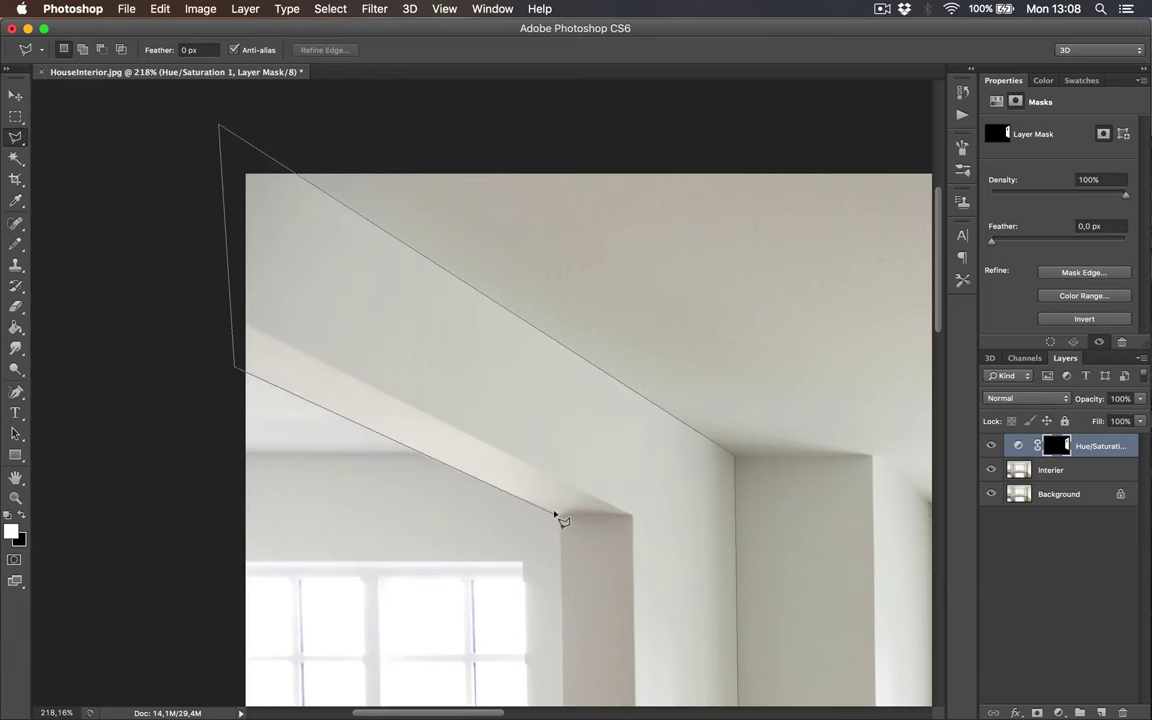
left_click(556, 515)
scroll(604, 532, "down", 10)
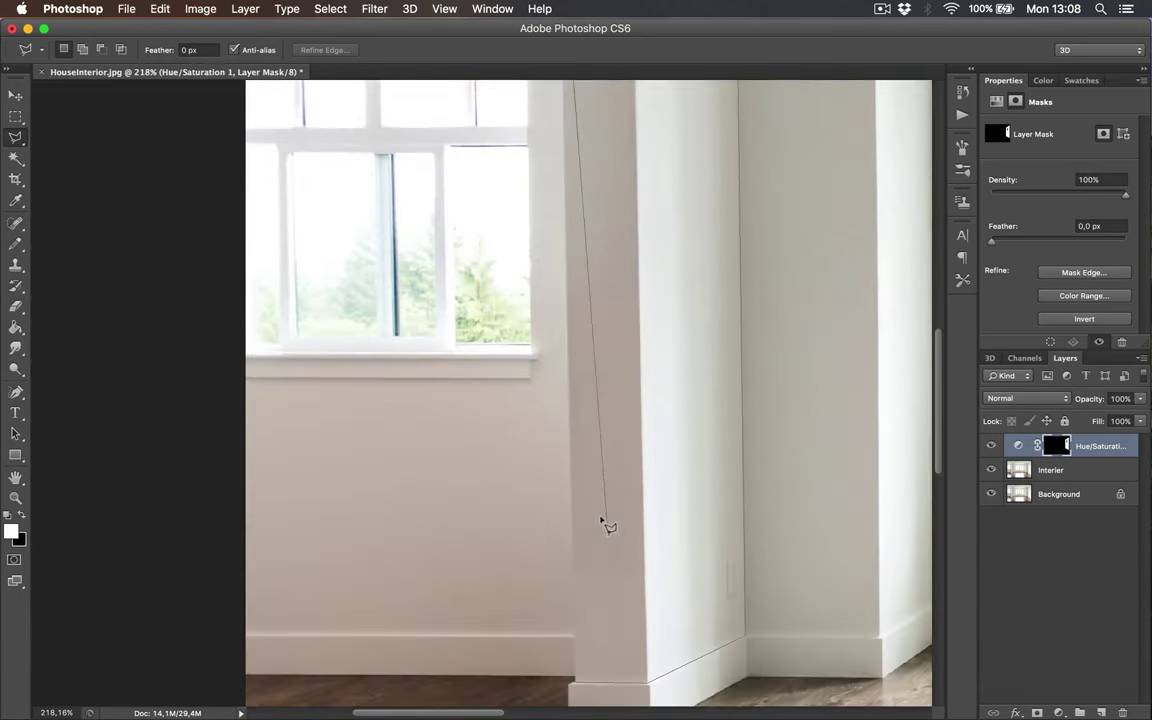
scroll(601, 520, "down", 5)
scroll(599, 581, "up", 10)
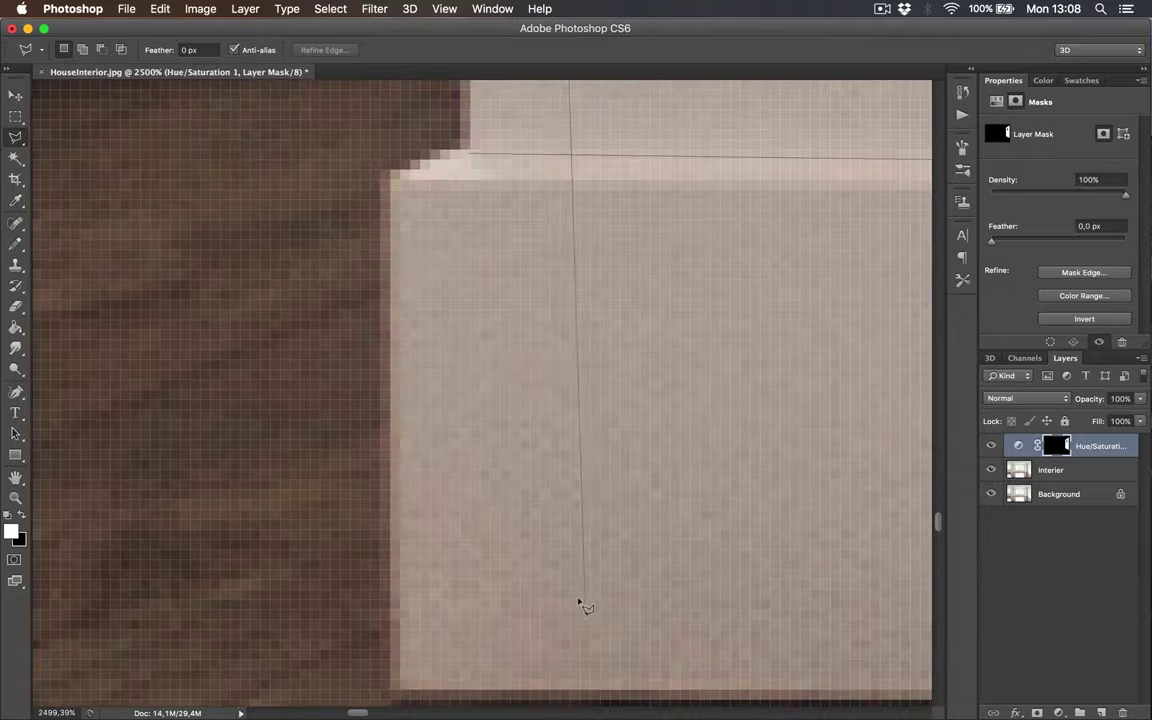
double_click(466, 155)
scroll(468, 156, "down", 14)
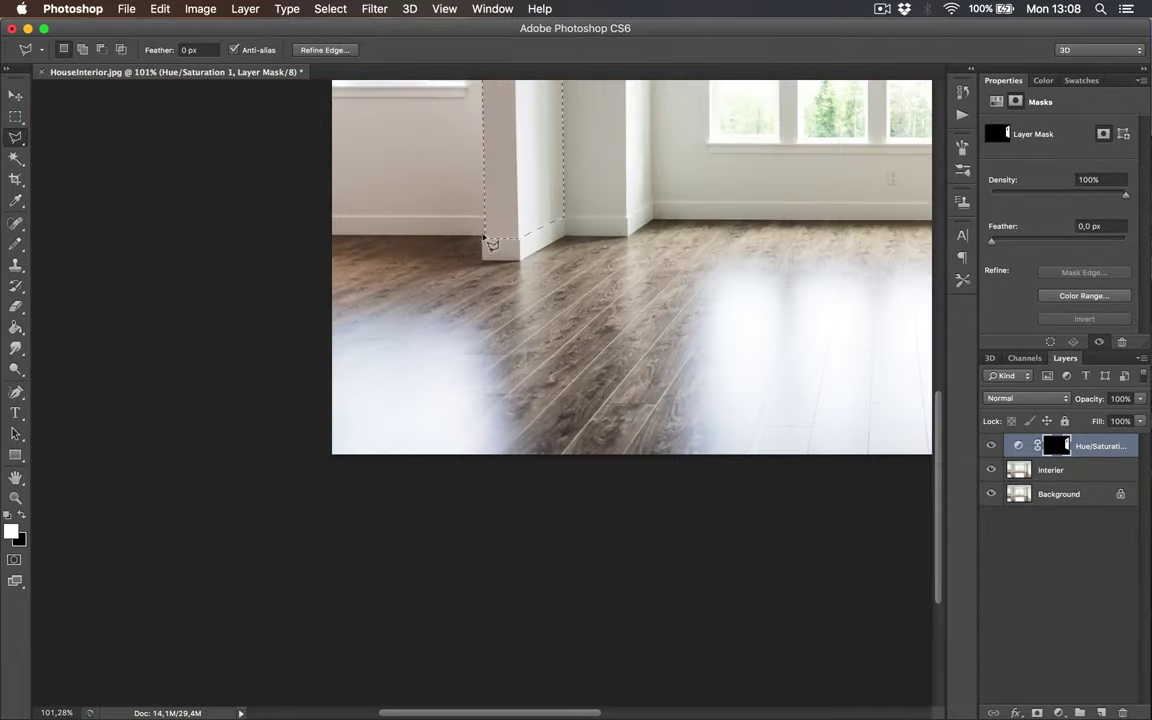
scroll(522, 314, "down", 5)
scroll(476, 314, "up", 3)
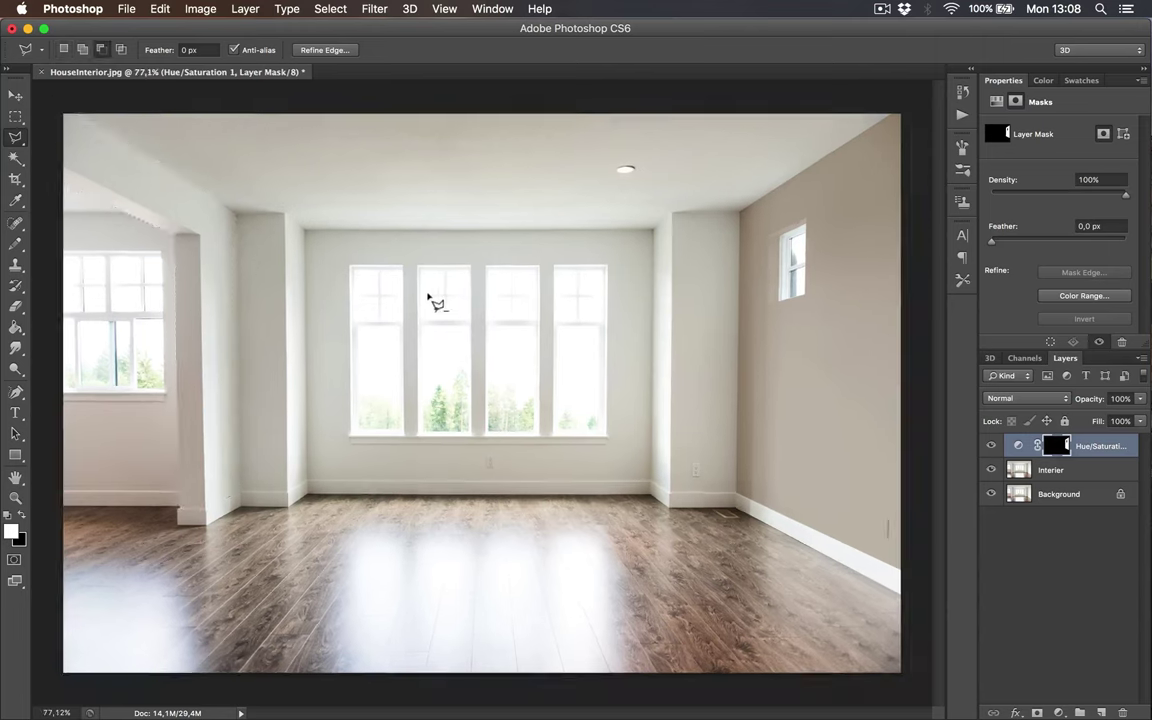
- Add a Hue/Saturation 2 adjustment layer masked to the left pillar and beam
scroll(437, 303, "down", 1)
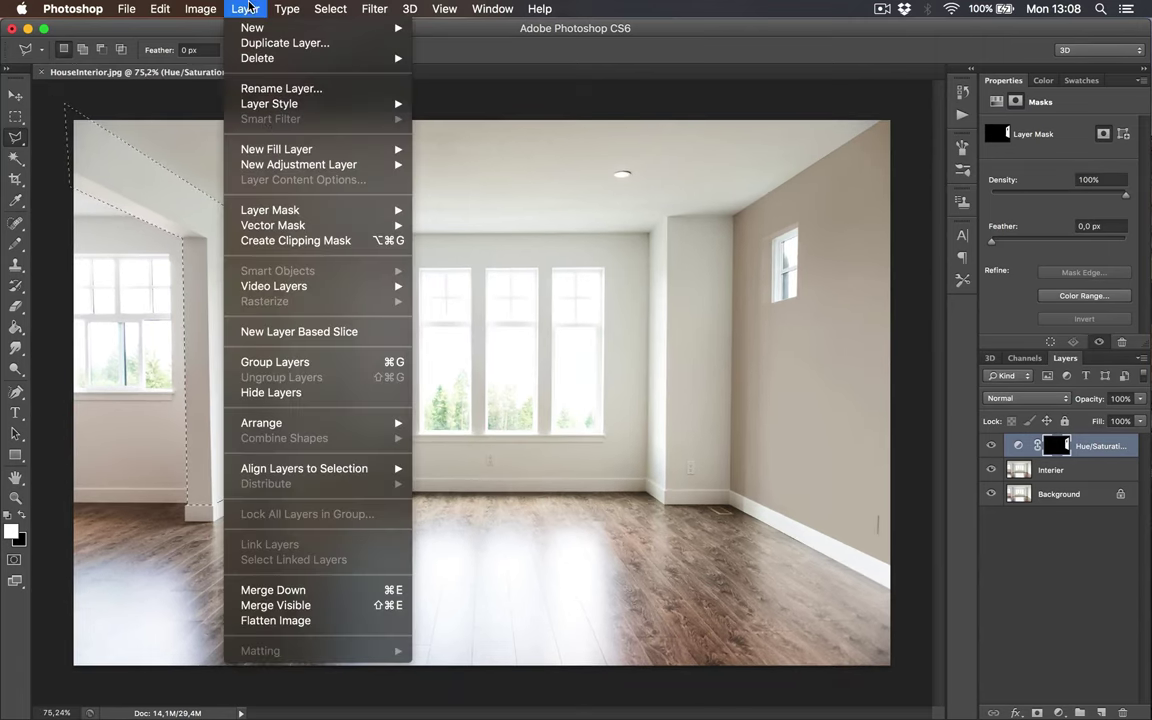
mouse_move(339, 163)
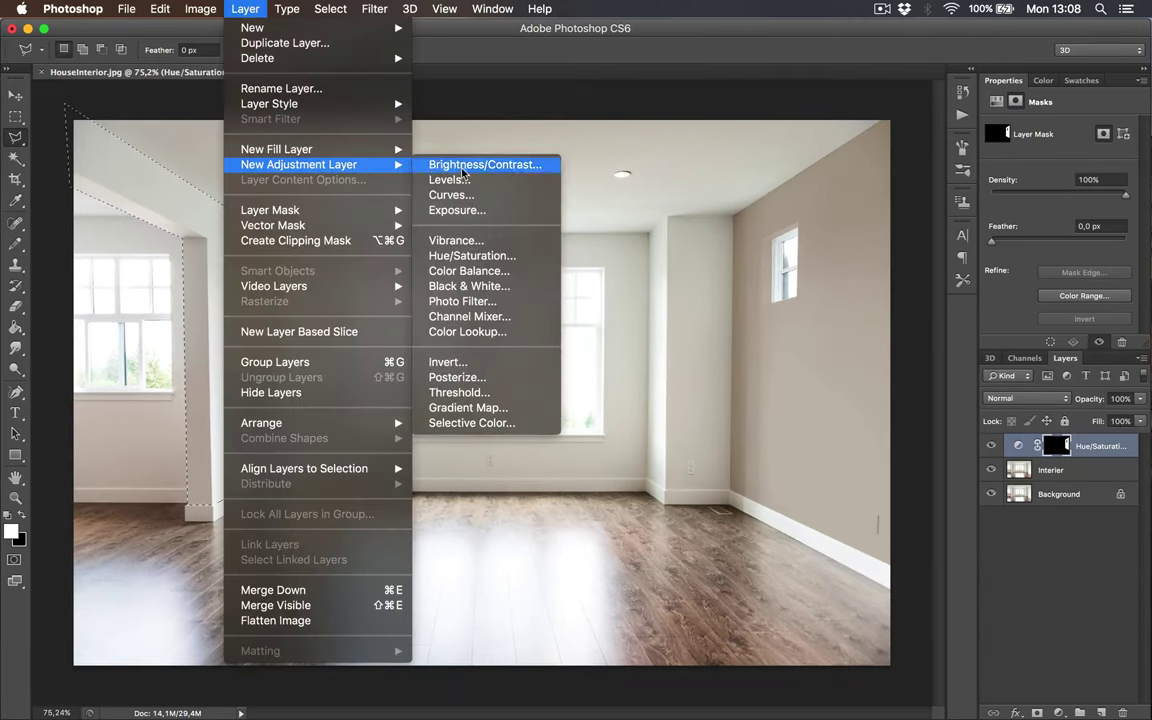
left_click(476, 257)
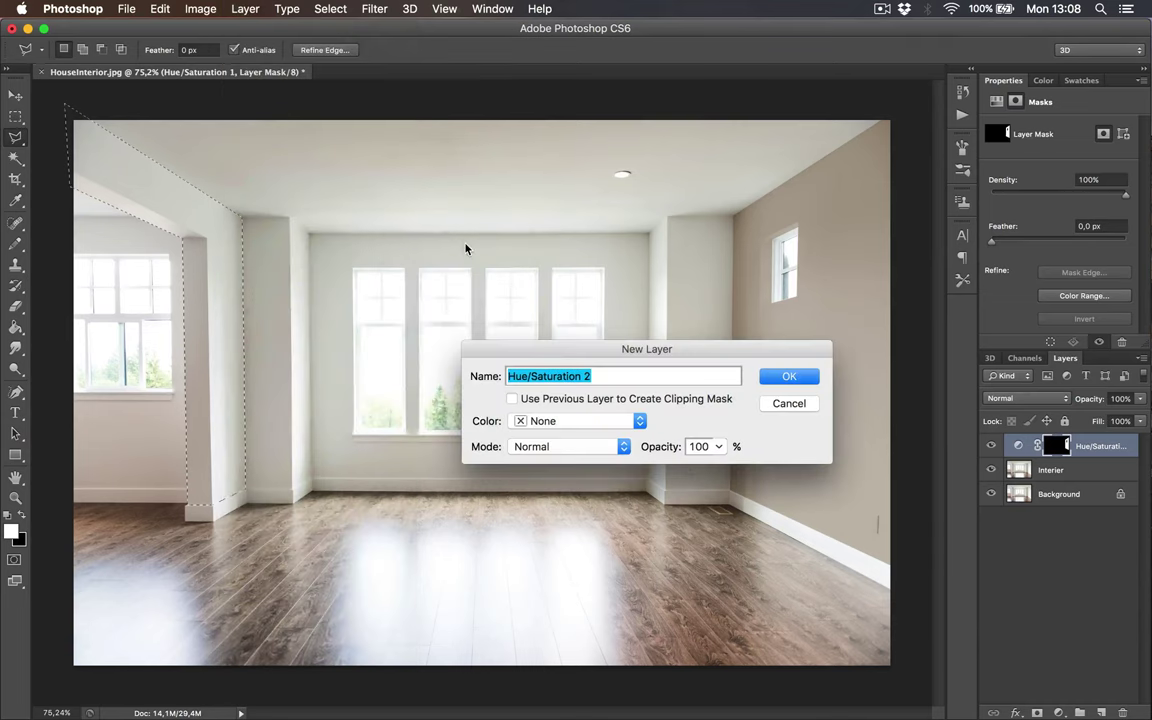
left_click(777, 376)
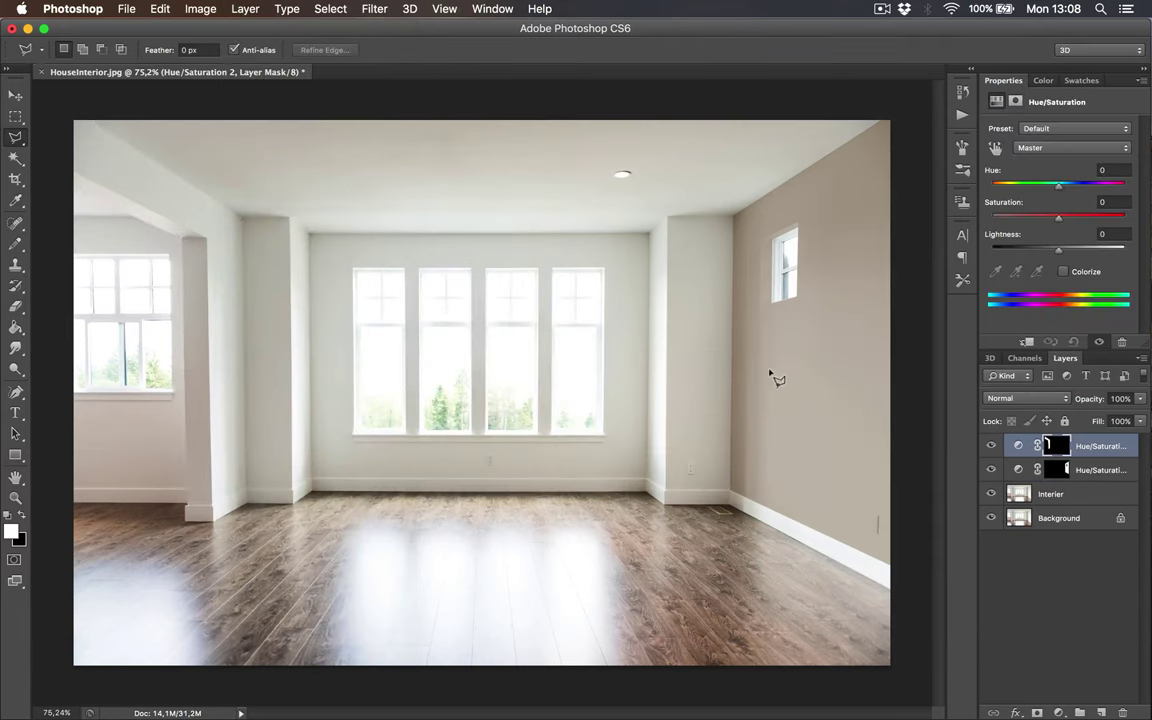
- Colorize the pillar and beam pale blue-grey at Hue 208, Saturation 5, Lightness -20
left_click(1063, 272)
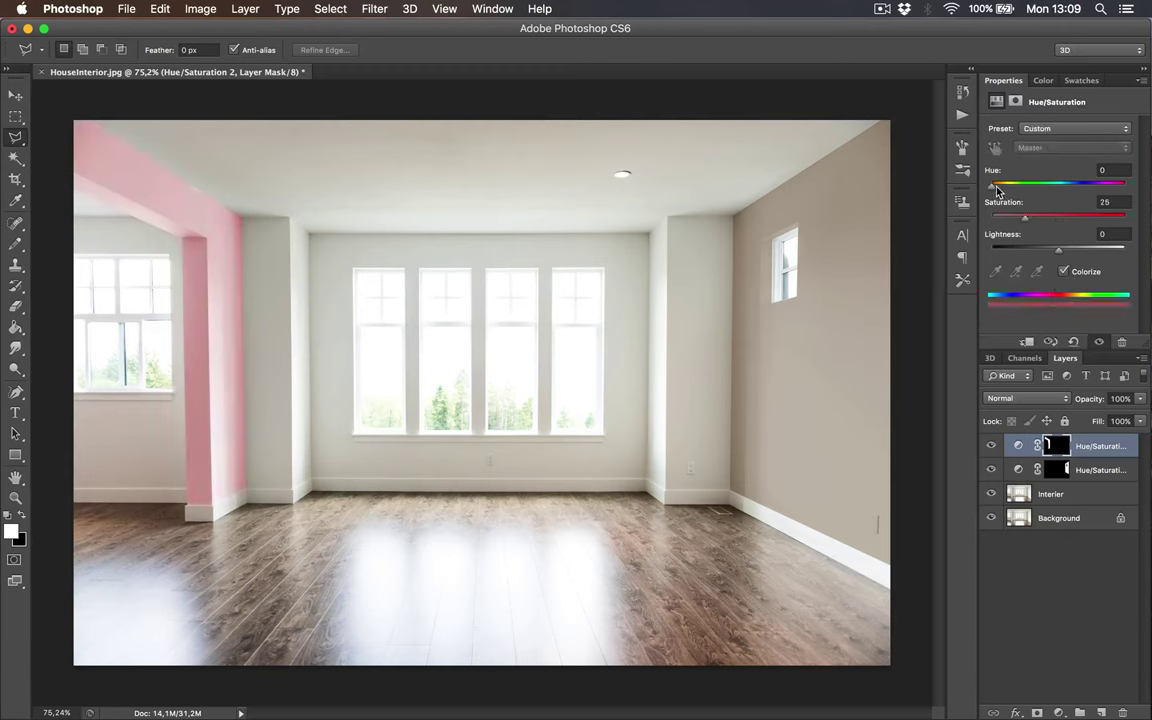
left_click_drag(992, 186, 1004, 188)
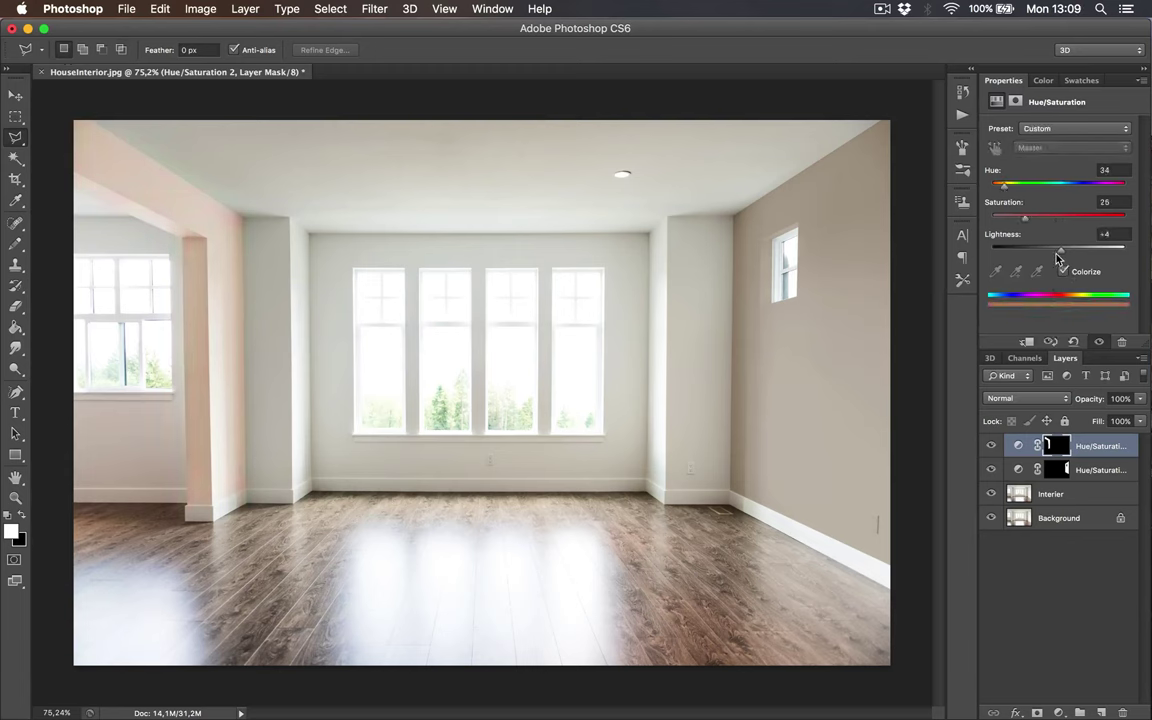
left_click_drag(1058, 249, 1022, 250)
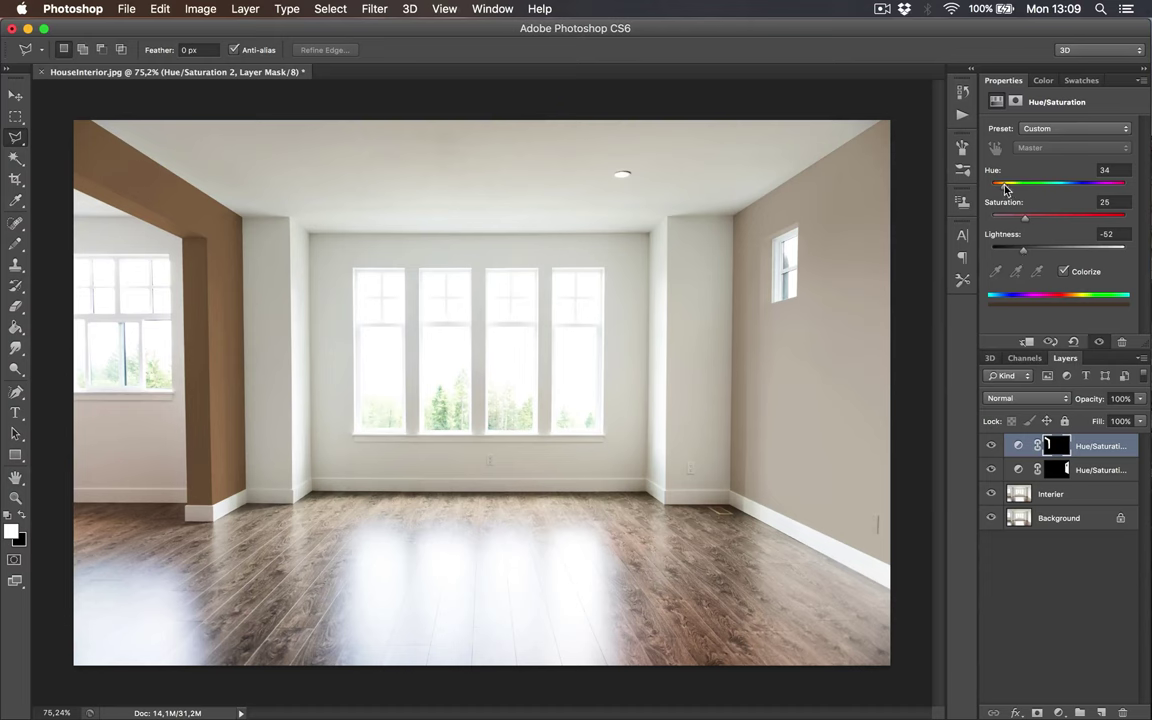
left_click_drag(1004, 187, 1043, 252)
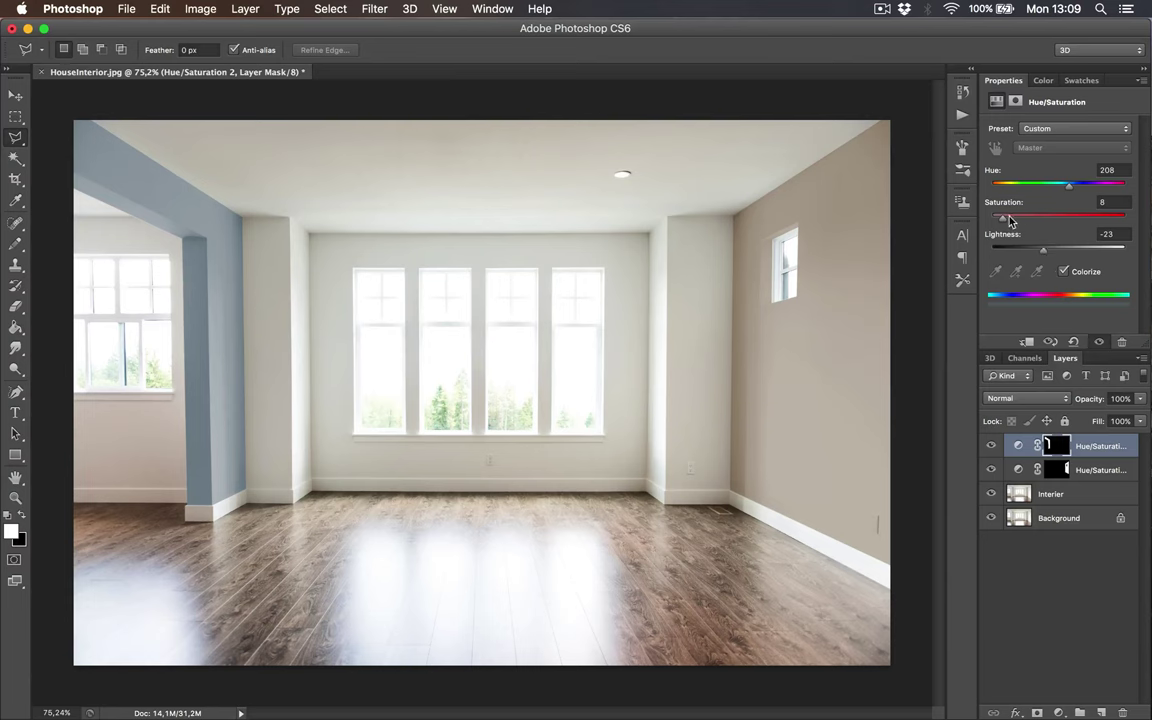
left_click_drag(1004, 220, 1049, 255)
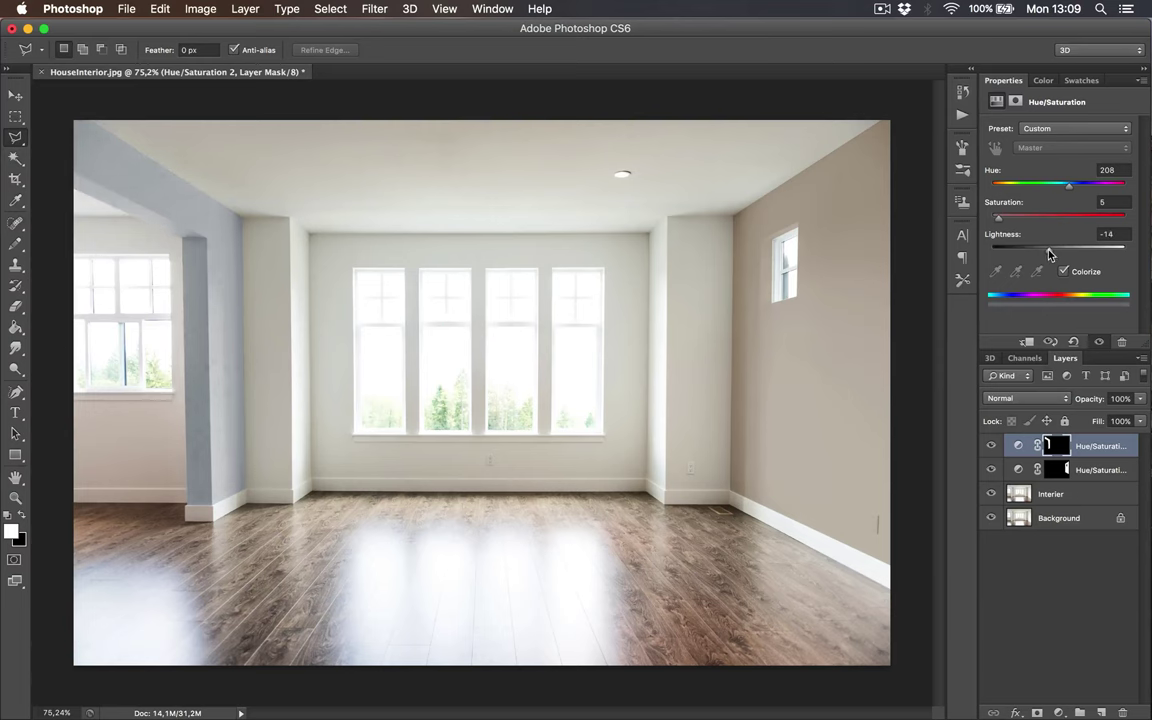
left_click_drag(1049, 255, 1046, 255)
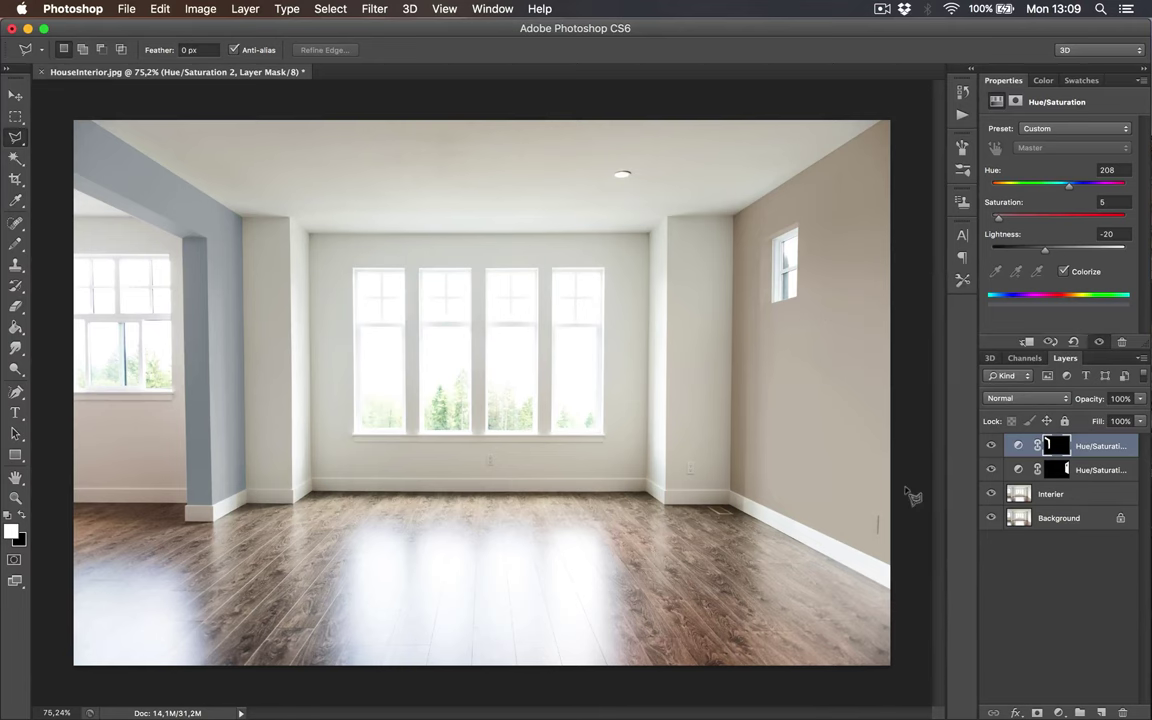
- Target the Hue/Saturation 1 mask and outline the light-switch plate on the right wall
scroll(879, 532, "up", 2)
scroll(912, 555, "up", 6)
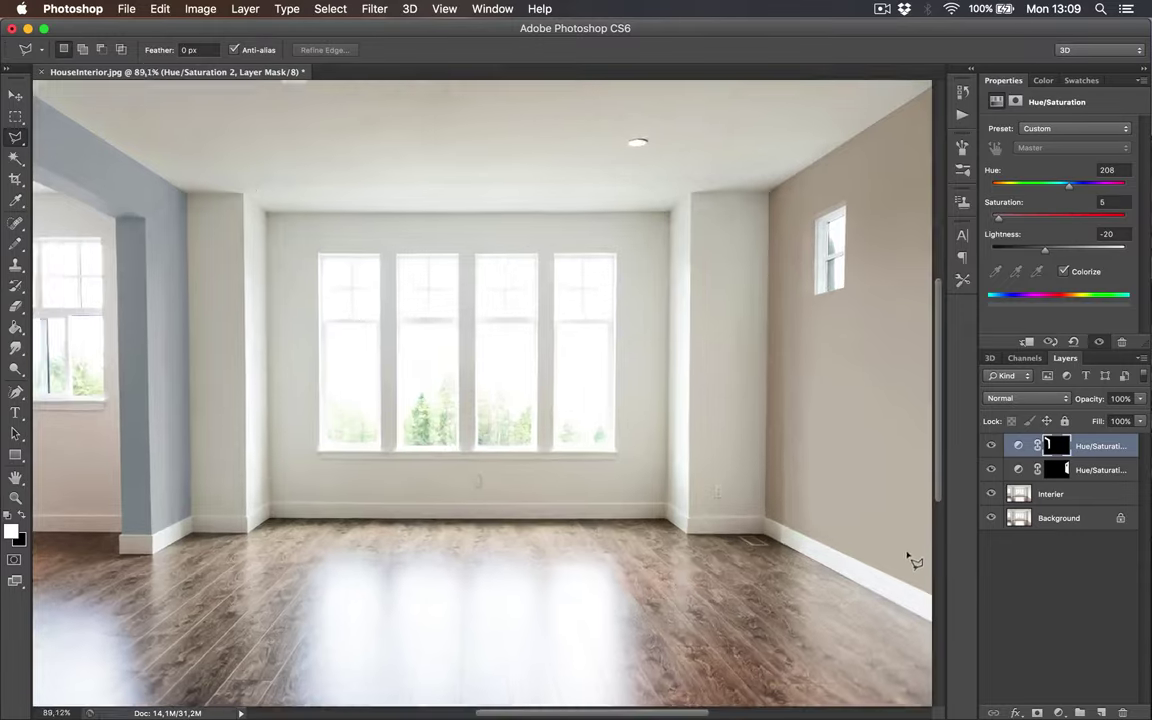
scroll(868, 540, "right", 3)
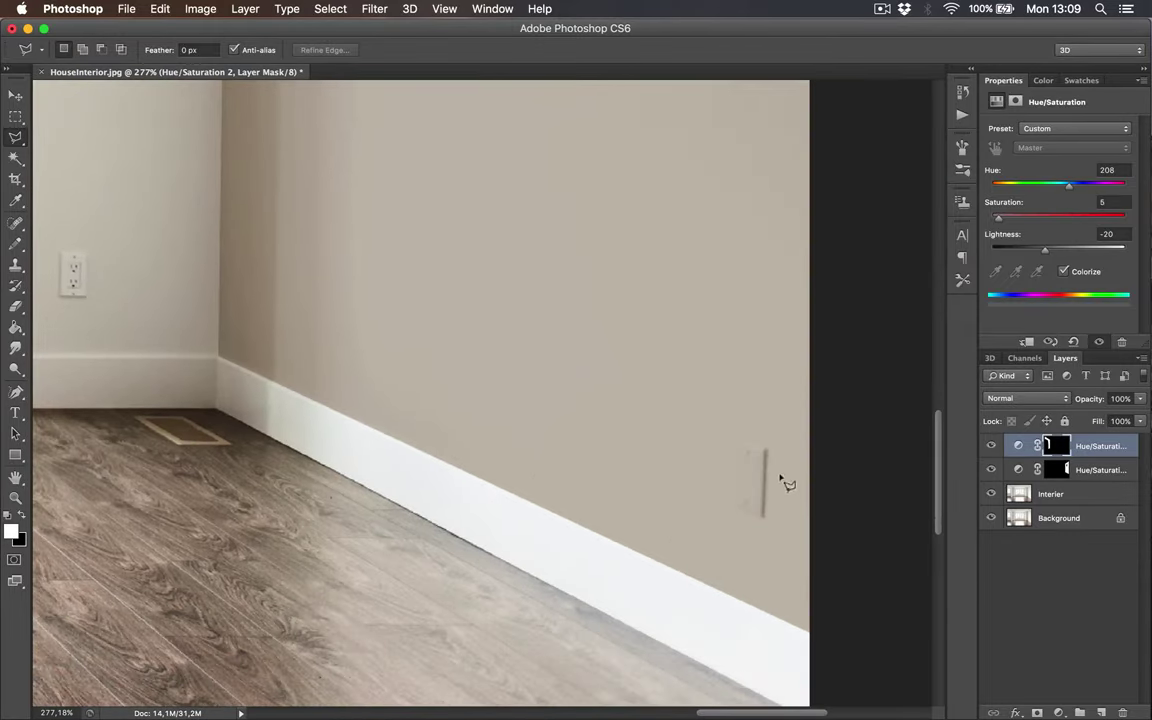
scroll(838, 508, "up", 5)
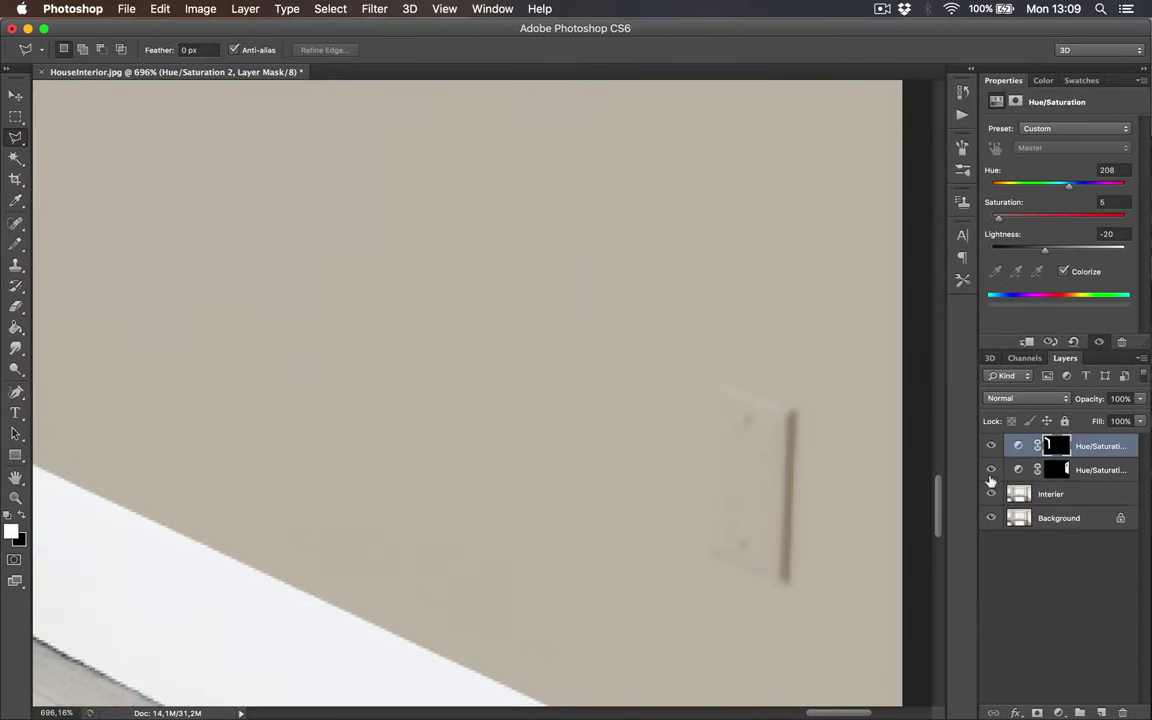
left_click(1056, 469)
scroll(774, 525, "right", 2)
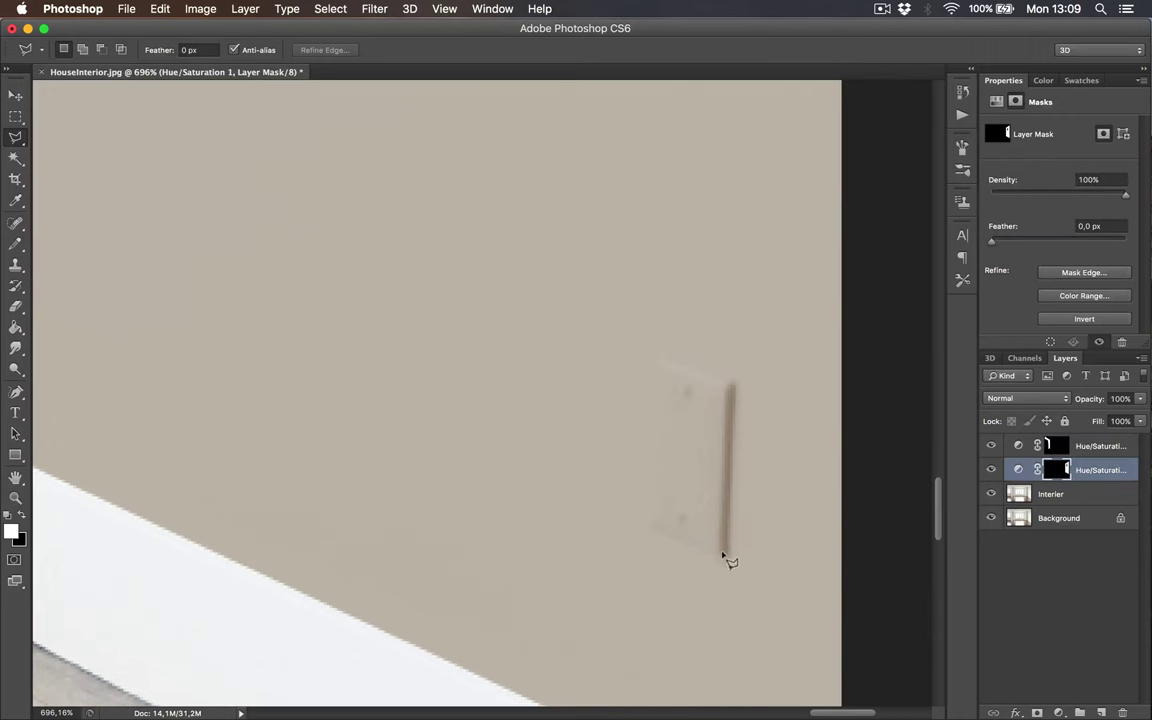
left_click(735, 385)
left_click(655, 359)
left_click(649, 525)
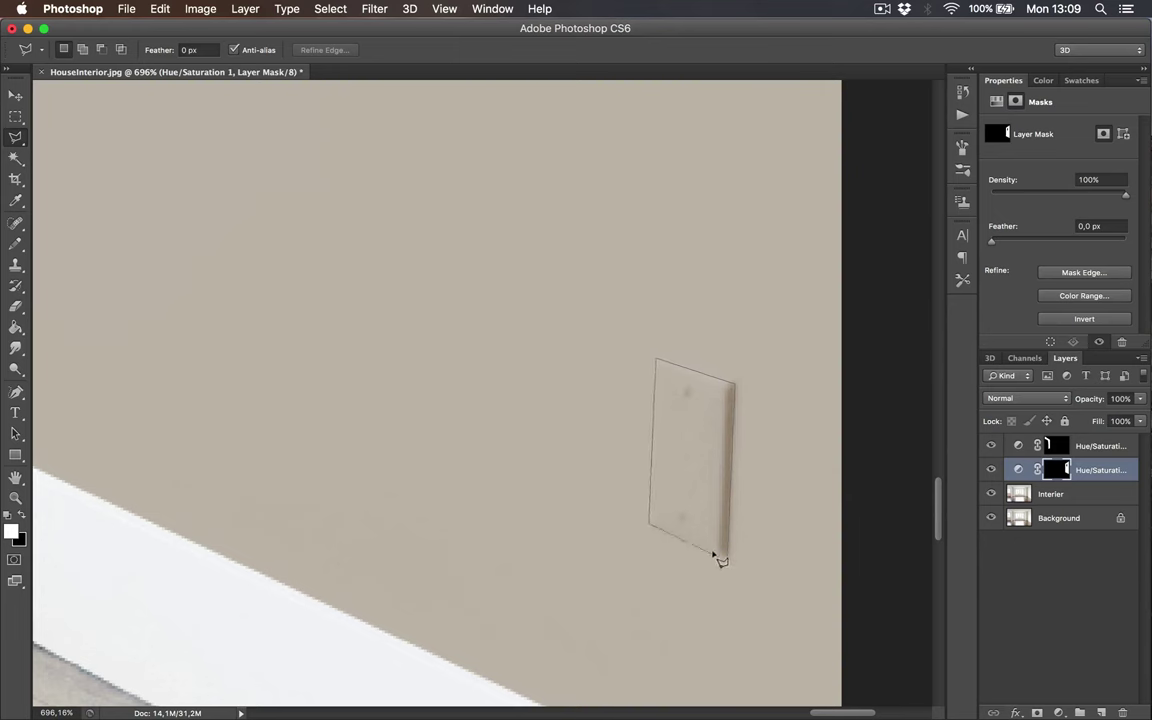
left_click(718, 557)
- Fill the switch-plate area of the mask with black and deselect
right_click(702, 460)
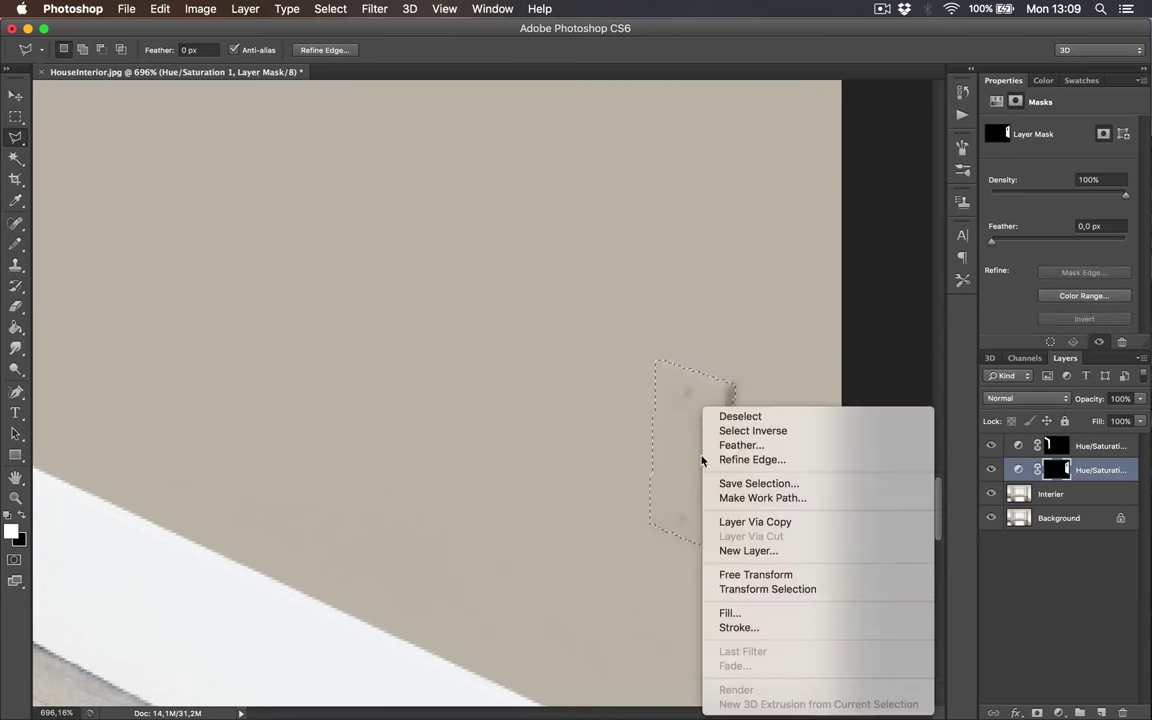
left_click(776, 613)
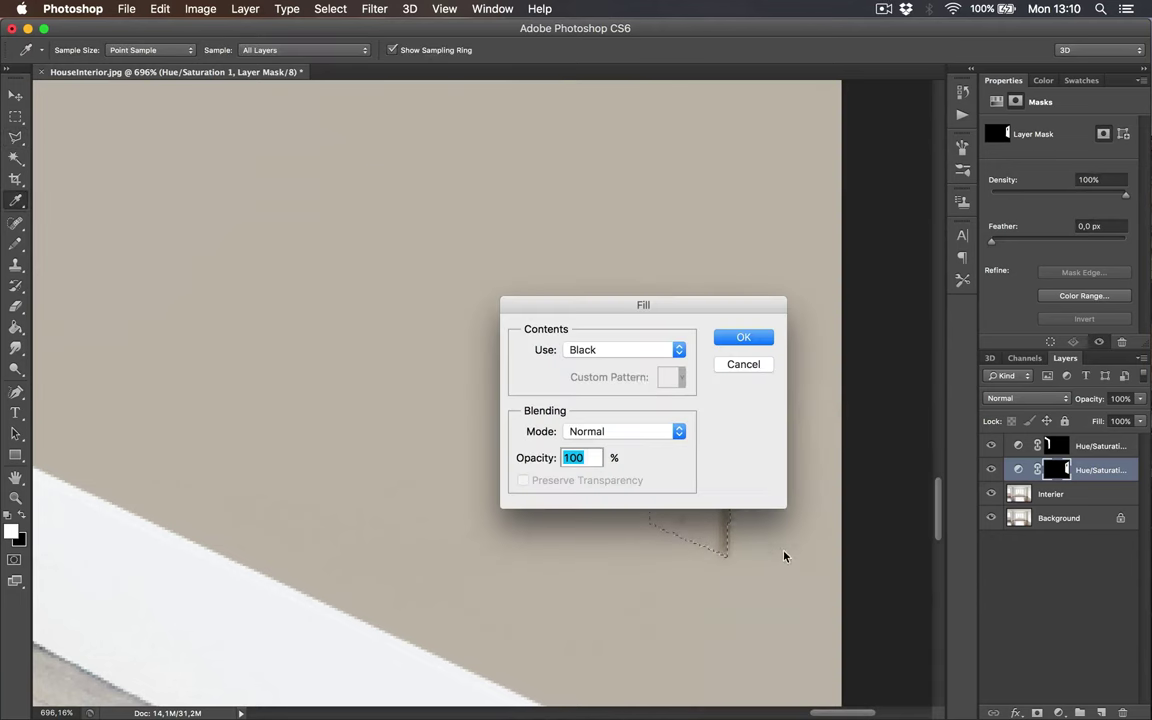
left_click(756, 337)
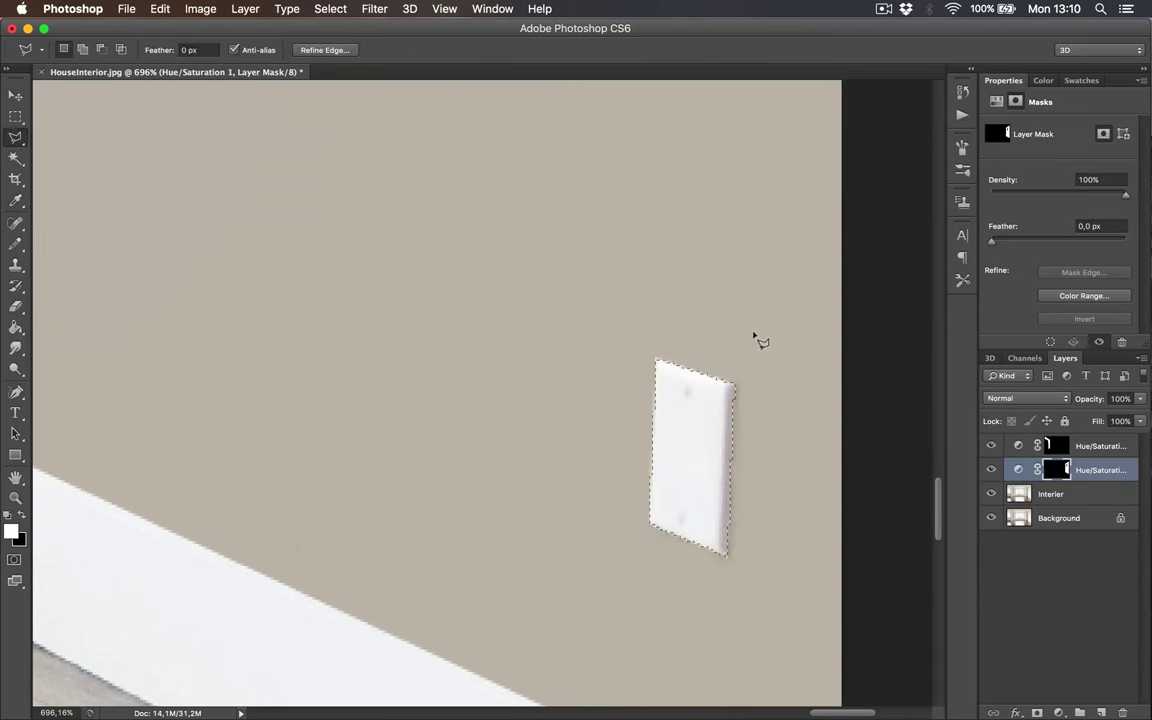
key("m")
key("super+d")
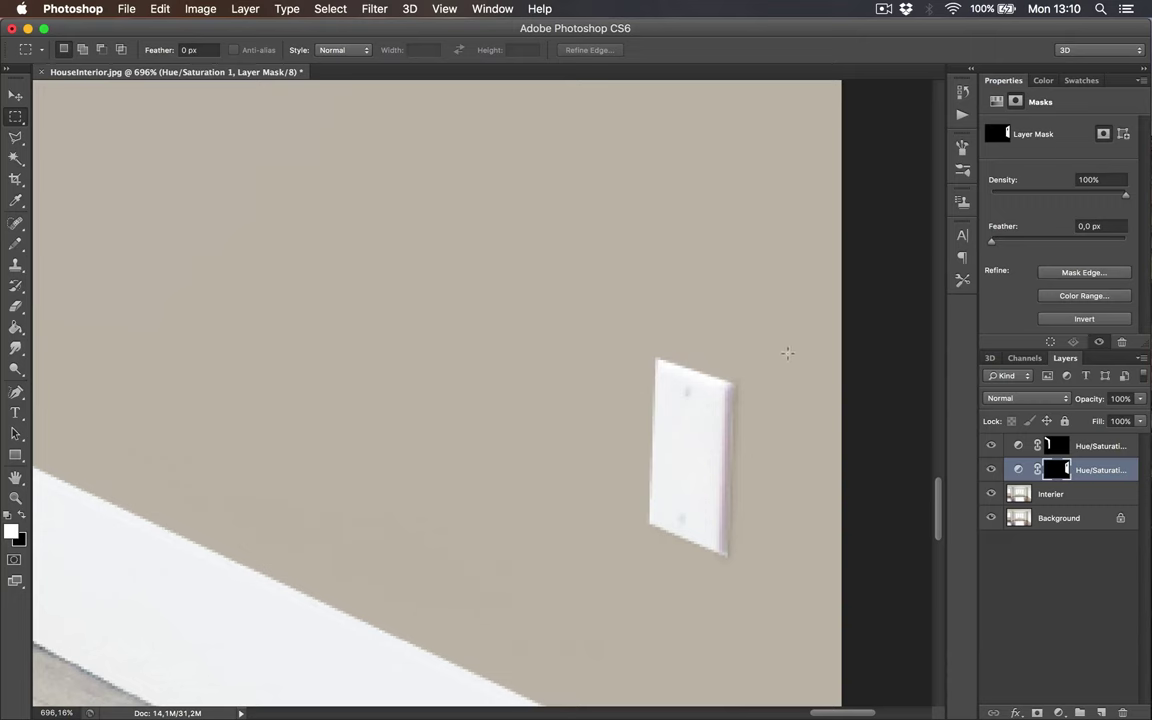
- On the Hue/Saturation 2 mask, outline the pillar outlet with the Polygonal Lasso
scroll(788, 354, "down", 6)
scroll(452, 276, "down", 3)
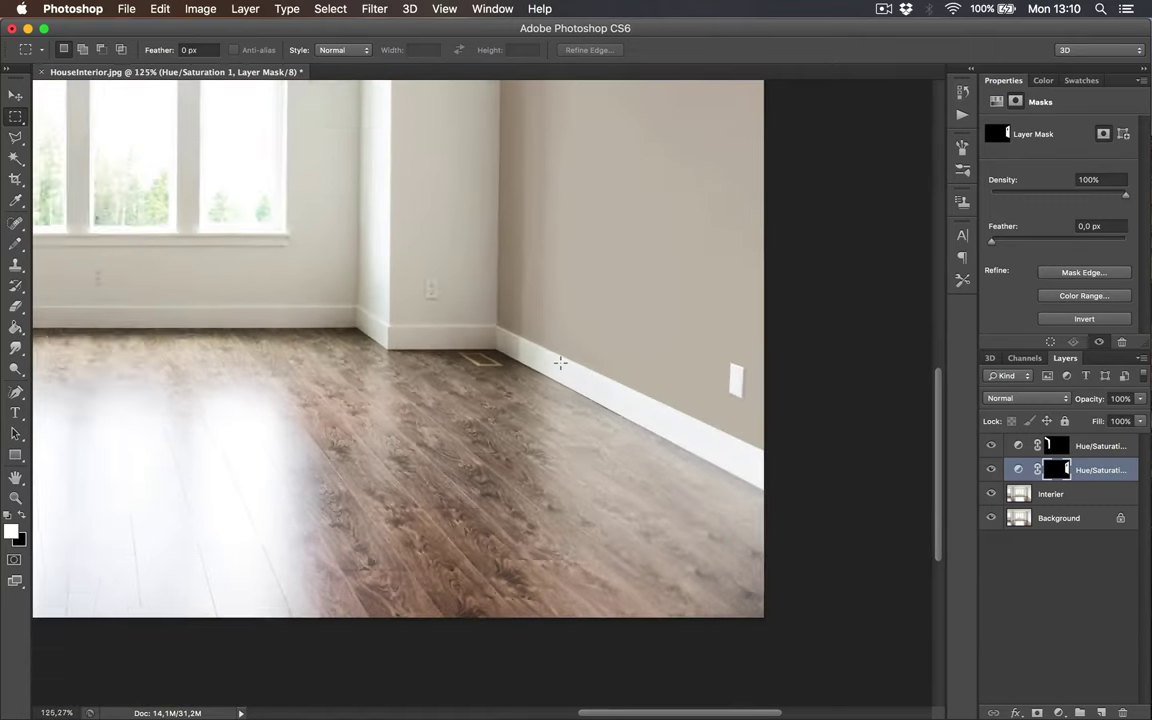
scroll(247, 484, "up", 10)
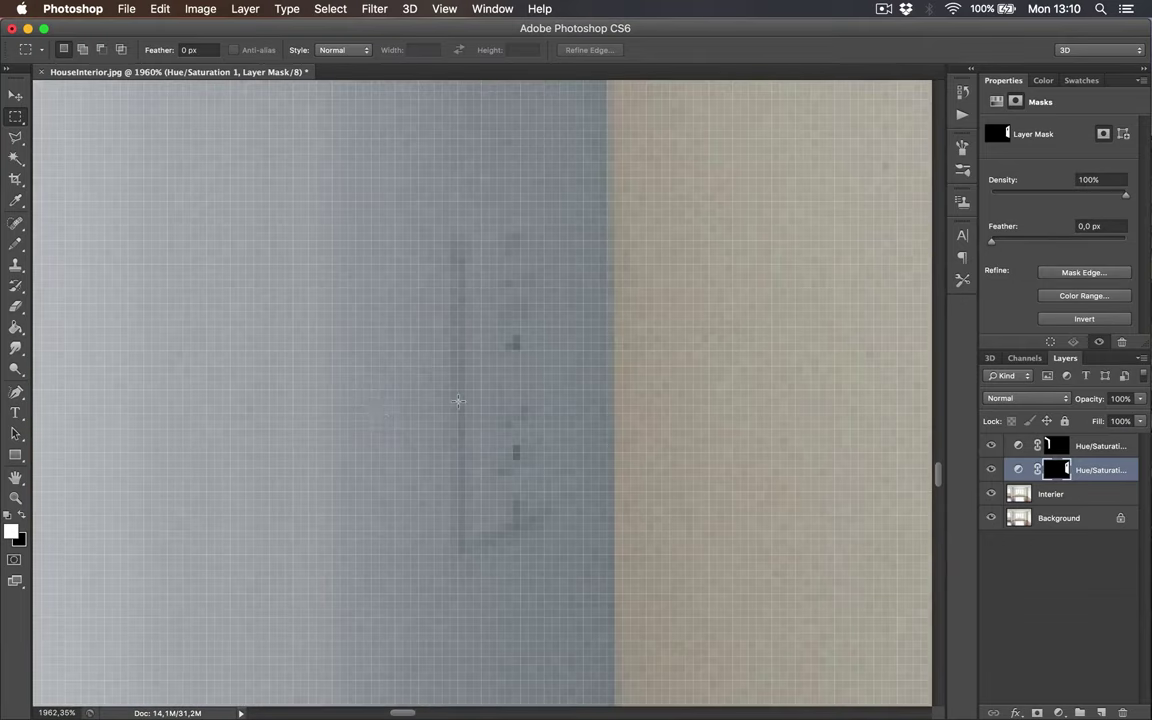
scroll(412, 368, "down", 2)
left_click(1056, 448)
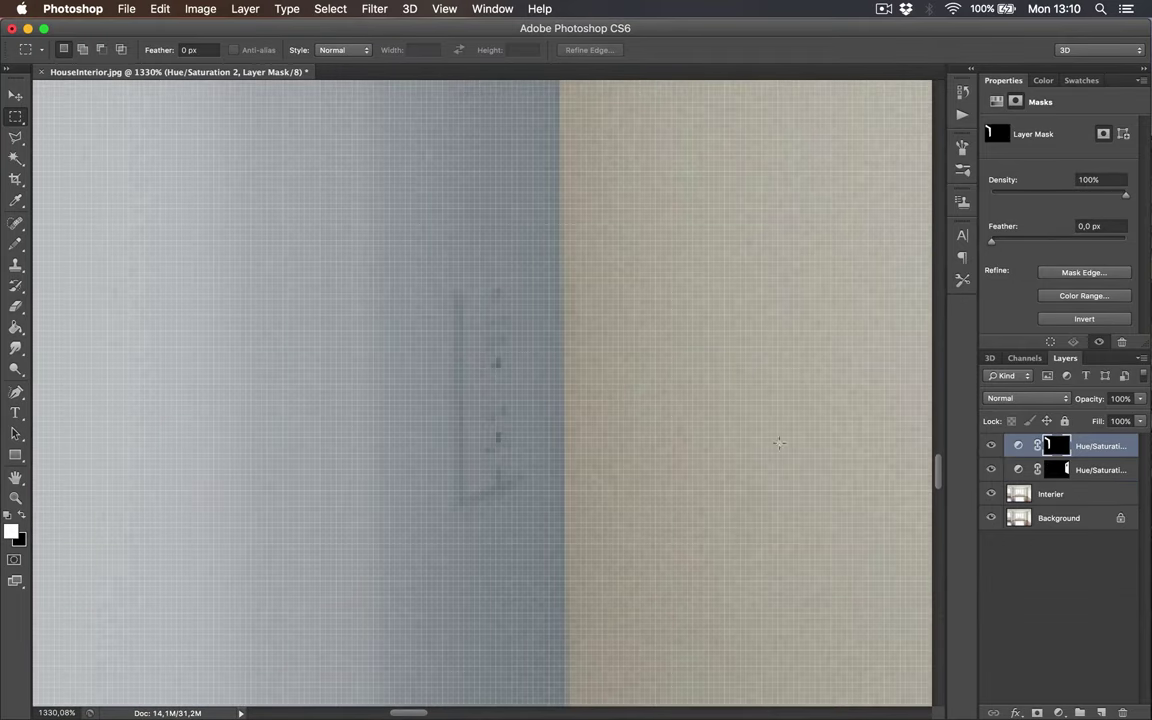
left_click(15, 137)
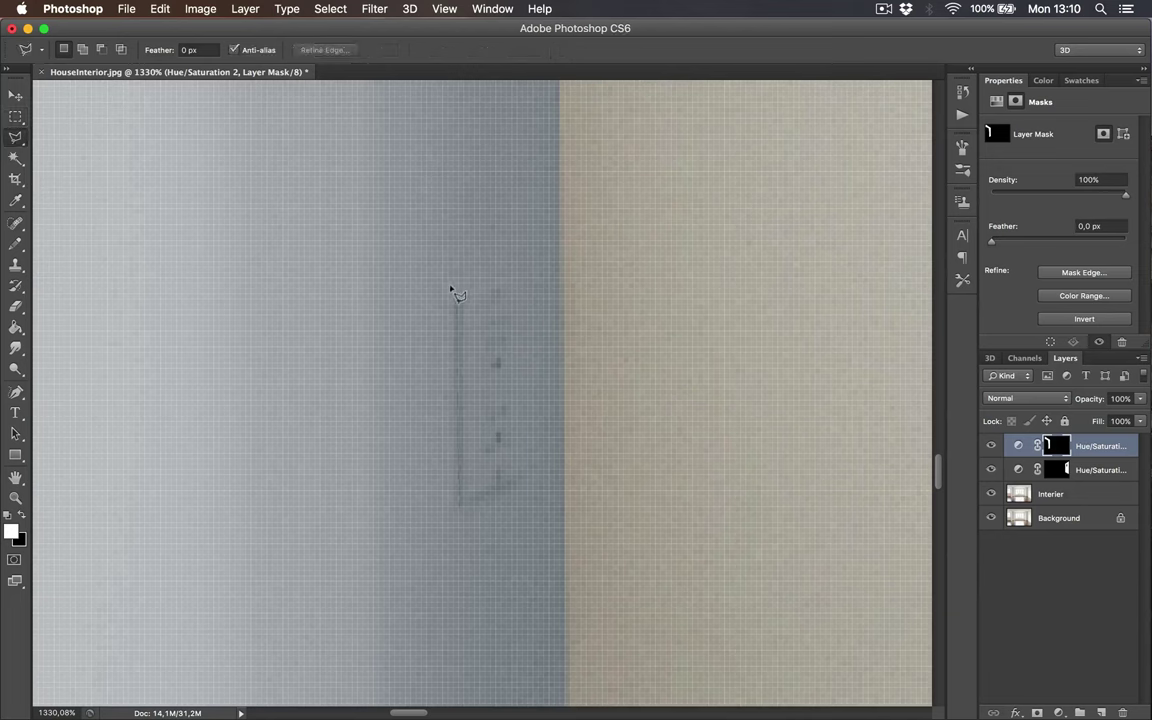
left_click(454, 291)
left_click(512, 272)
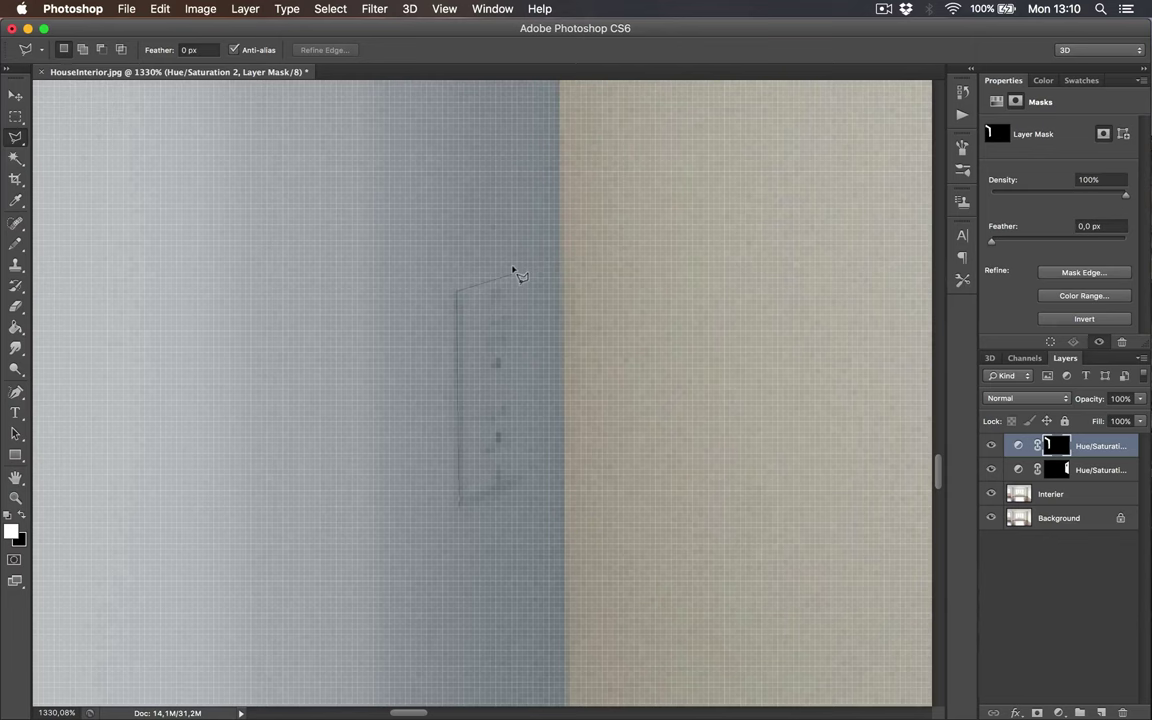
left_click(518, 476)
double_click(458, 503)
- Fill the outlet selection with black on the mask, deselect, and zoom back out
right_click(484, 455)
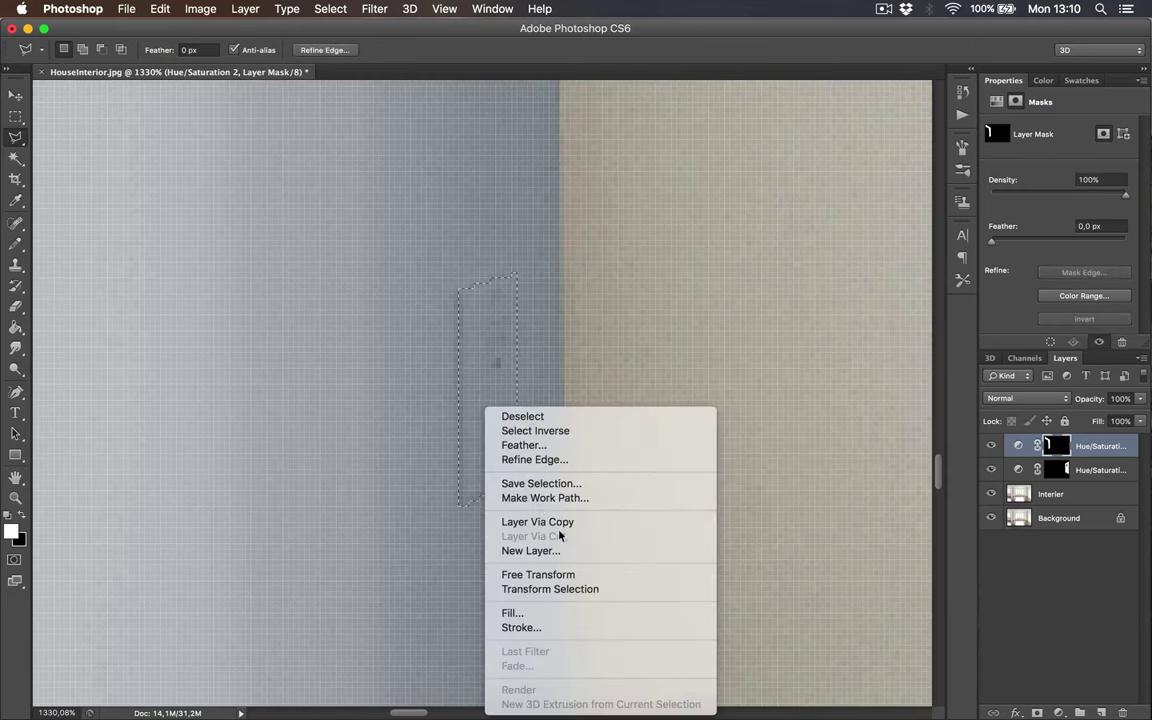
left_click(566, 612)
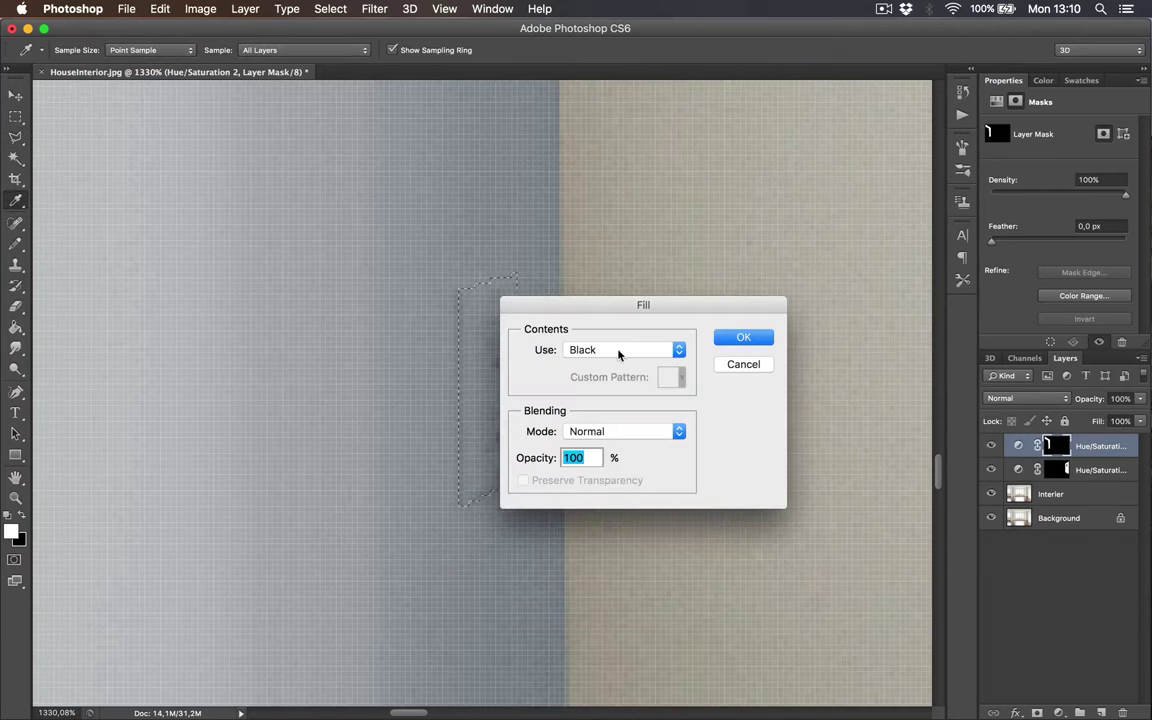
left_click(742, 337)
key("m")
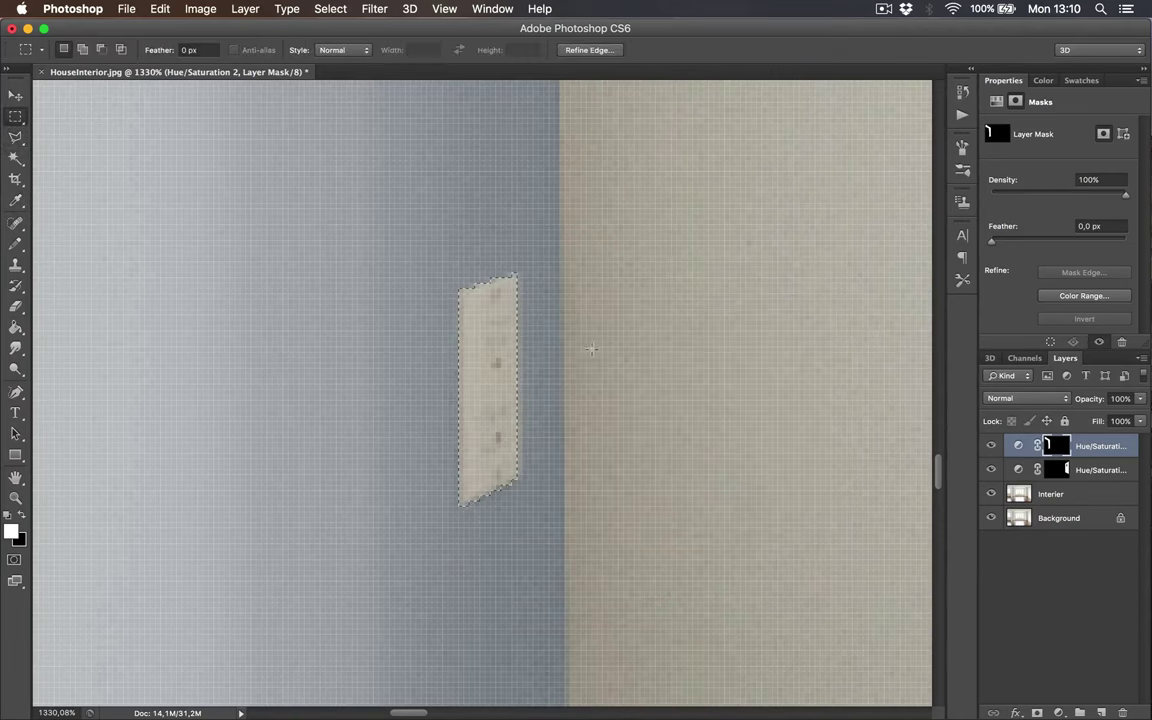
key("ctrl+d")
scroll(592, 349, "down", 10)
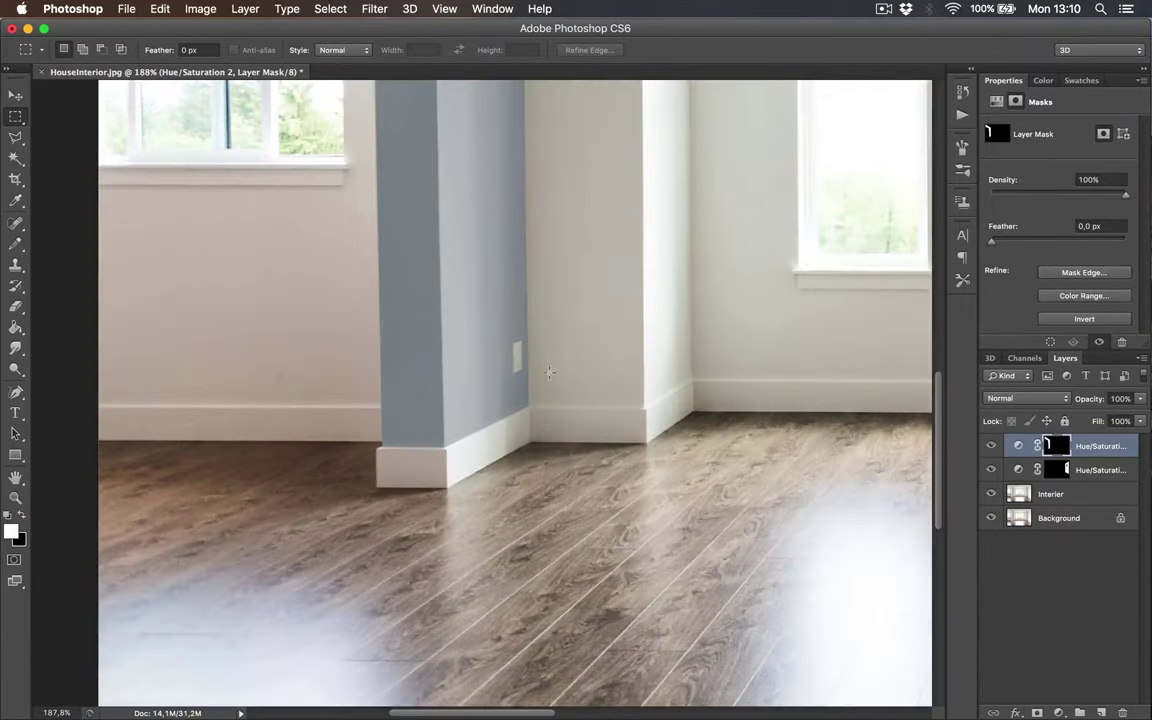
scroll(549, 372, "down", 5)
scroll(535, 380, "up", 5)
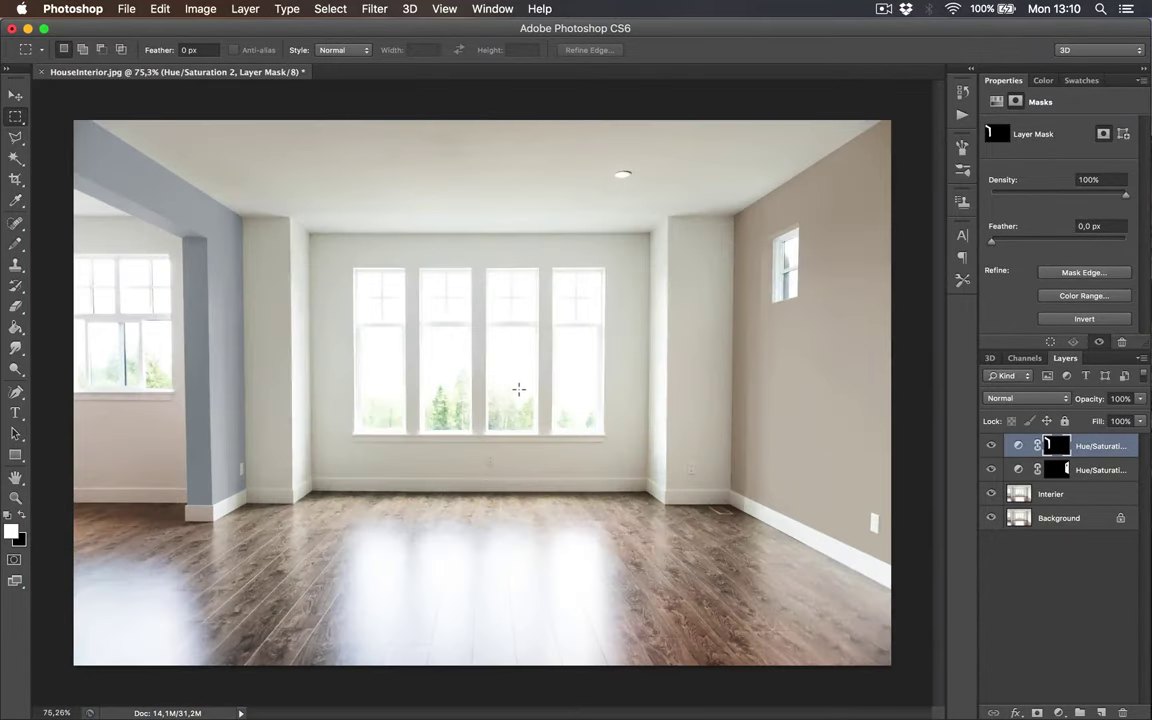
scroll(519, 389, "down", 1)
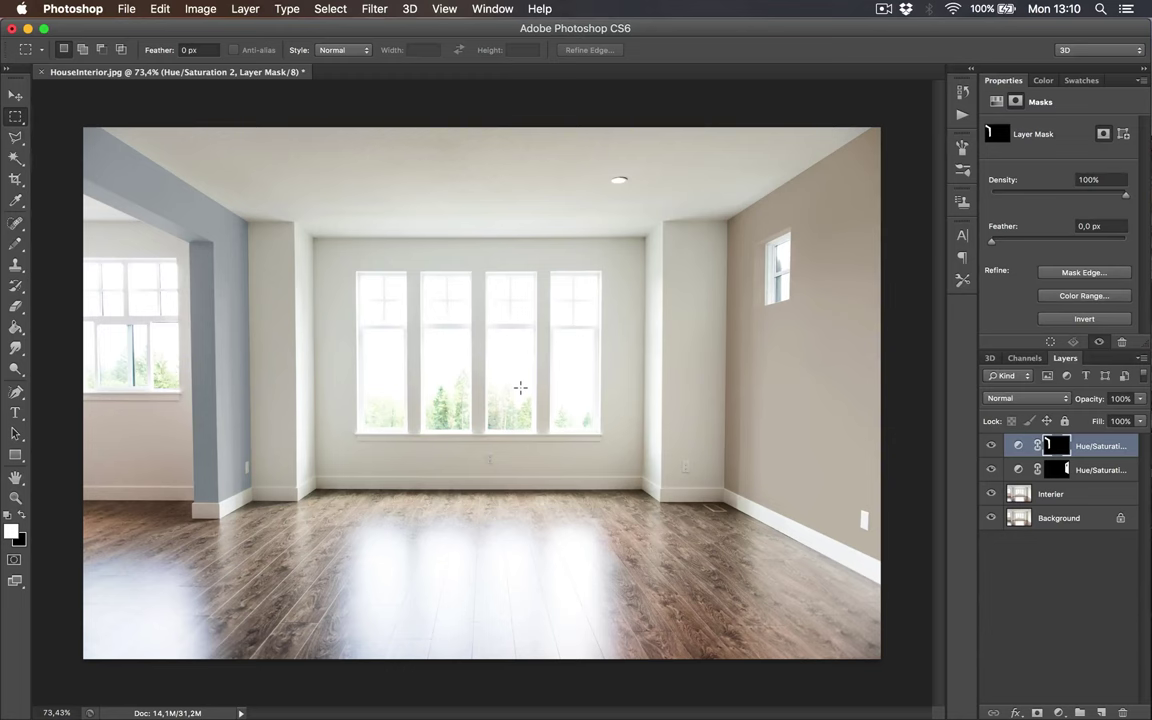